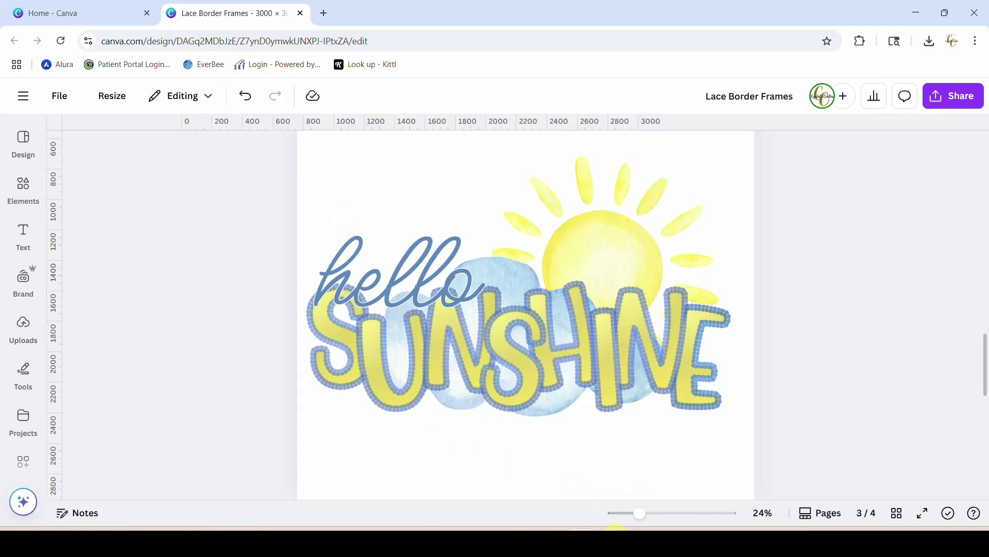
Zoom to 20% and browse pages 4, 3 and 1, ending on page 2 with numbers and symbols
mouse_move(643, 513)
left_mouse_down()
mouse_move(693, 504)
mouse_move(647, 514)
left_mouse_up()
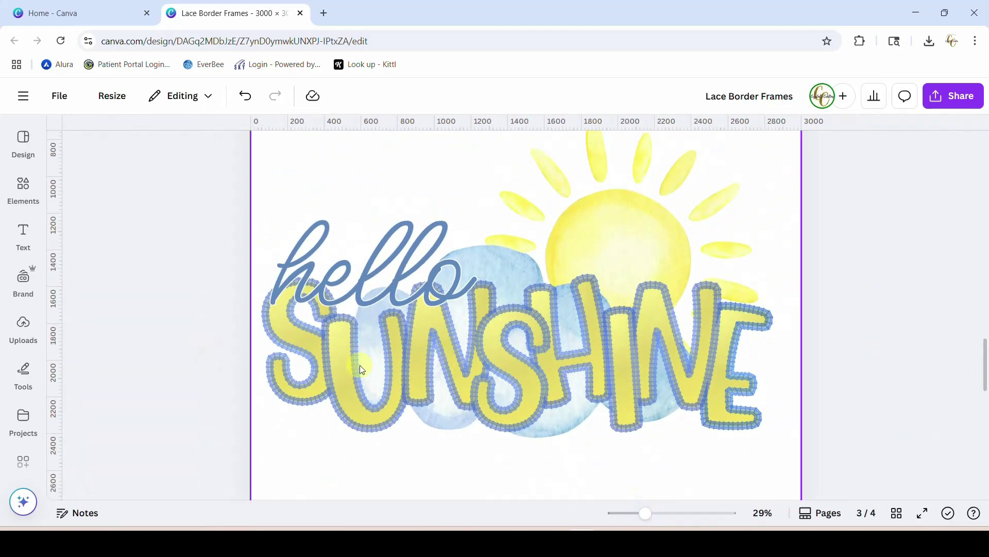
scroll(360, 388, "down", 10)
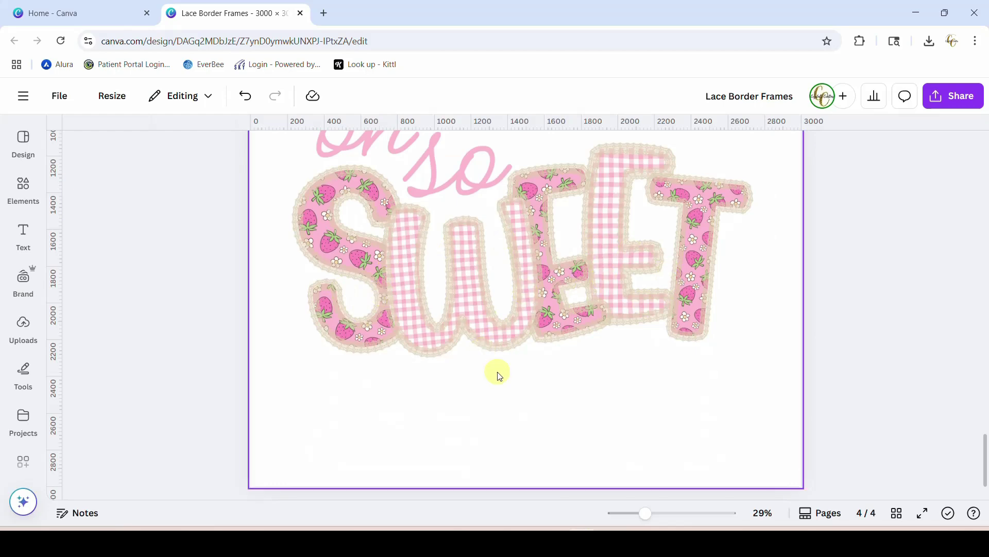
scroll(499, 381, "up", 6)
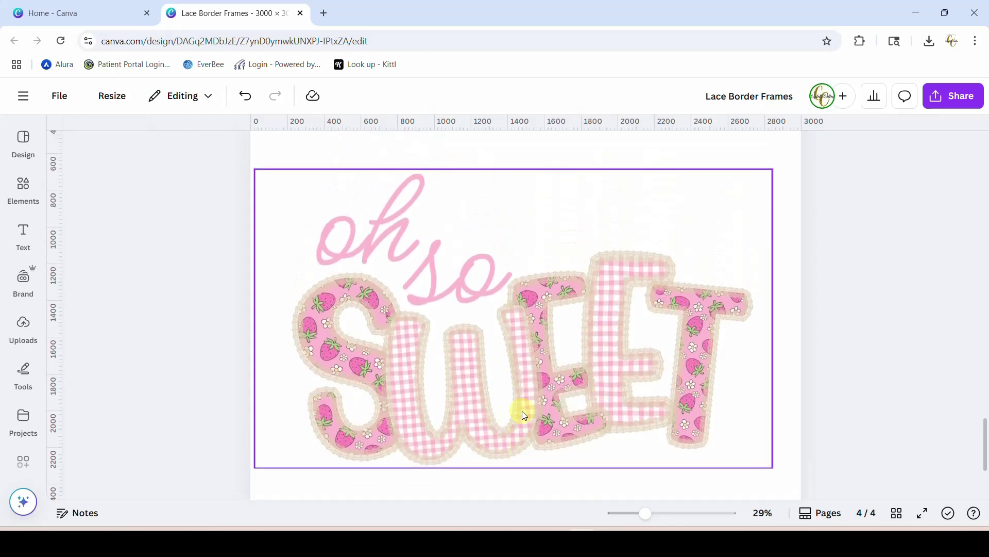
scroll(524, 415, "up", 5)
left_click_drag(645, 513, 635, 521)
scroll(768, 400, "up", 10)
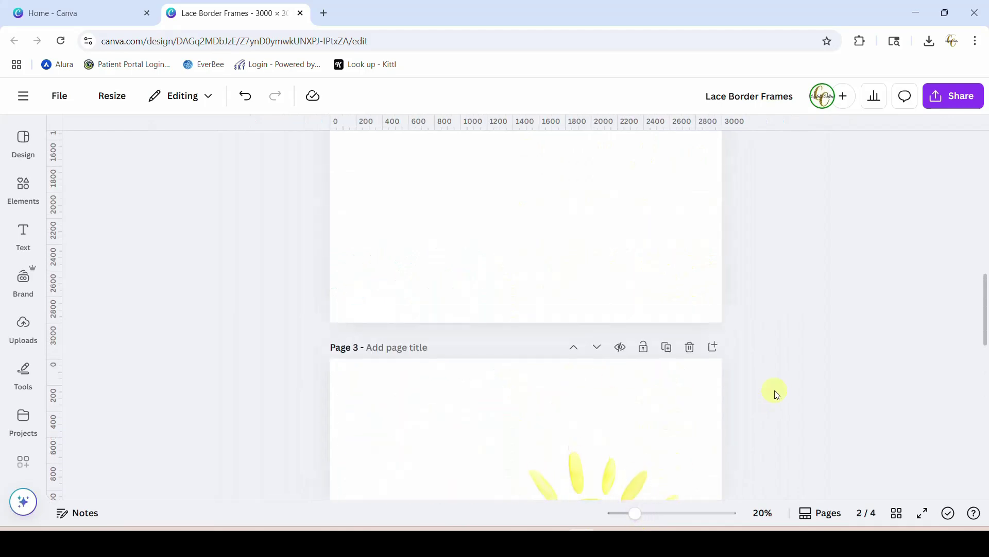
scroll(776, 394, "up", 6)
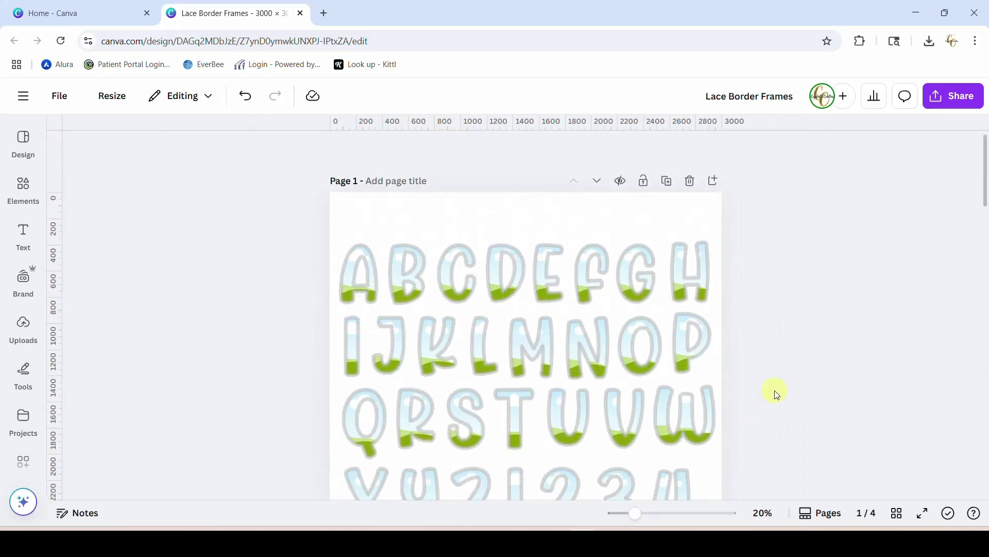
scroll(777, 395, "down", 5)
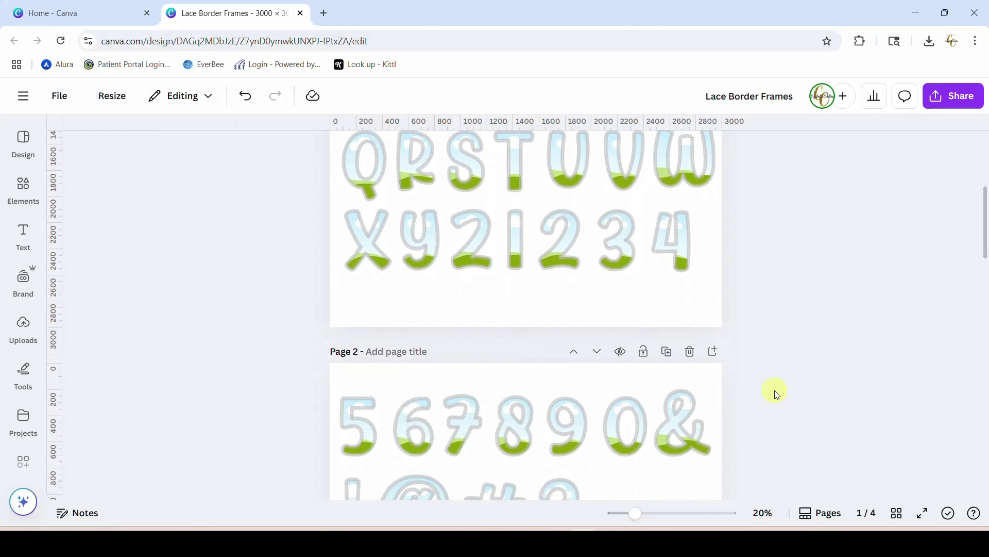
scroll(775, 391, "down", 5)
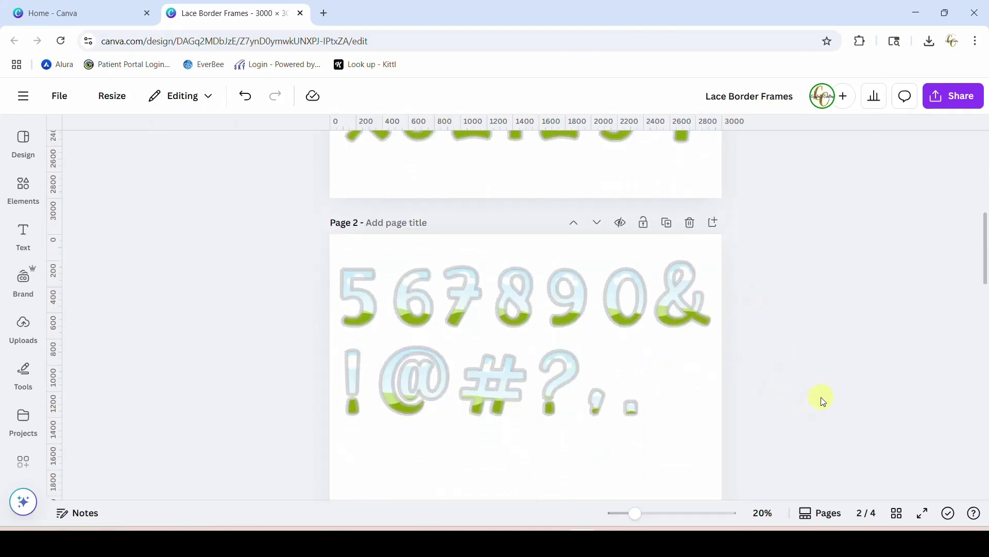
scroll(821, 397, "up", 4)
scroll(821, 398, "up", 3)
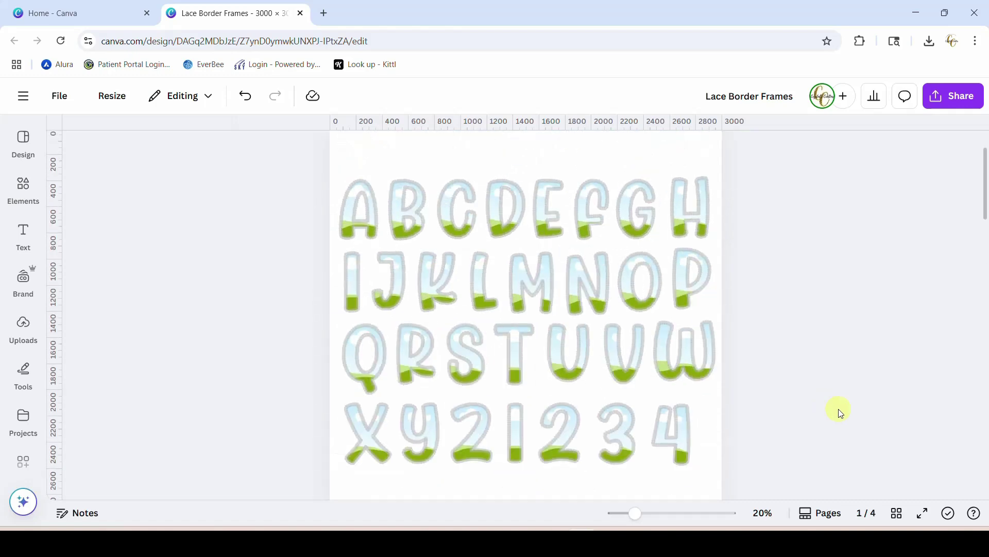
scroll(841, 412, "down", 7)
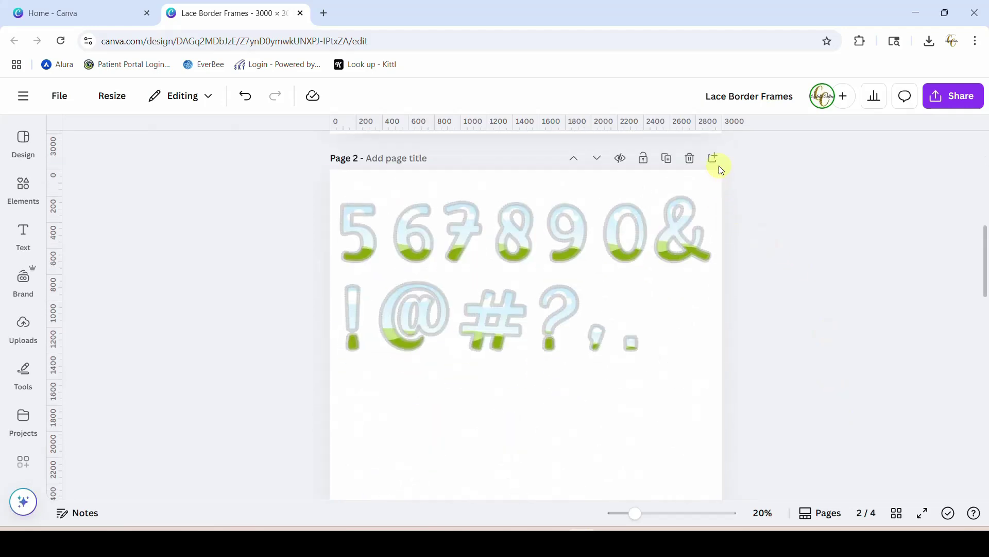
Add a blank page after page 2 and select the A, B and C letters on page 1
left_click(713, 158)
scroll(802, 326, "up", 6)
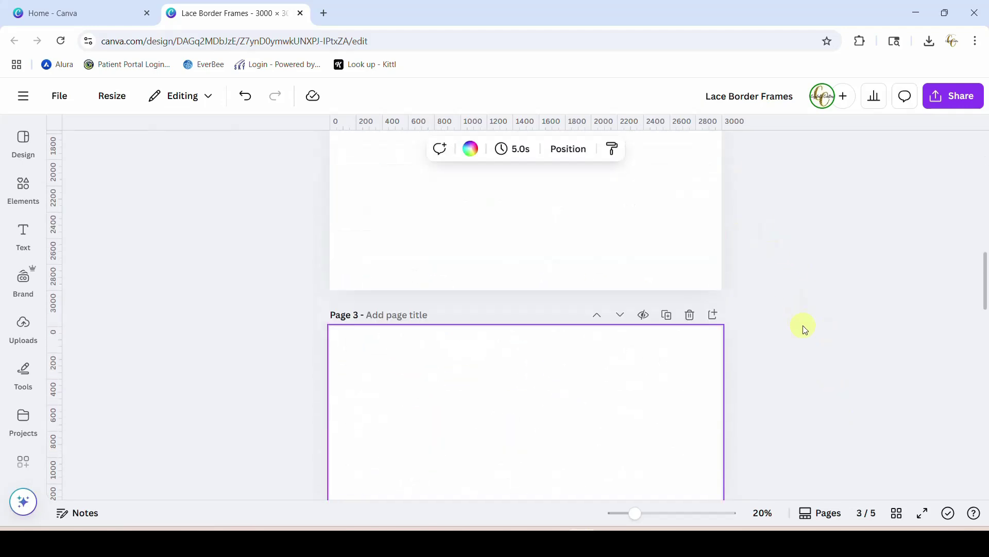
scroll(802, 326, "up", 5)
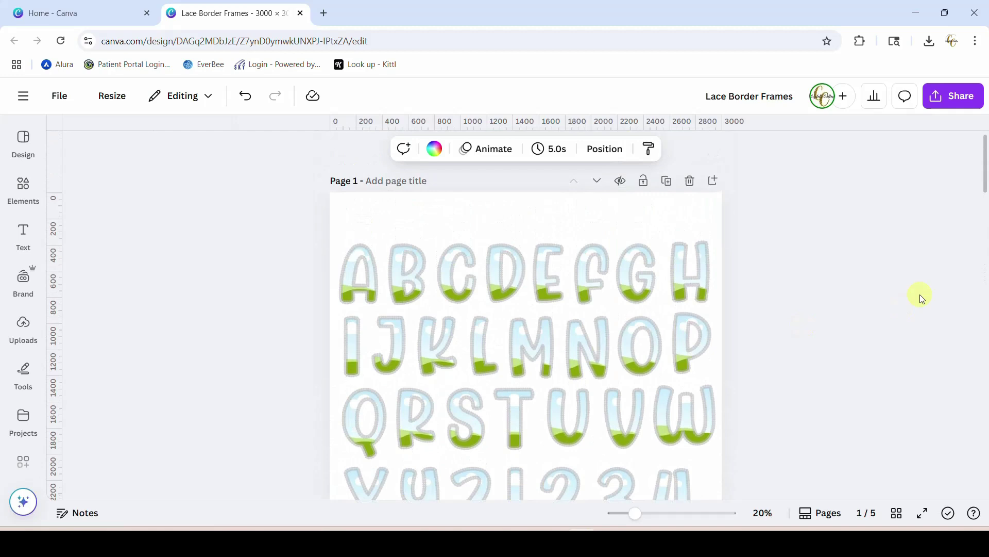
left_click_drag(443, 282, 462, 283)
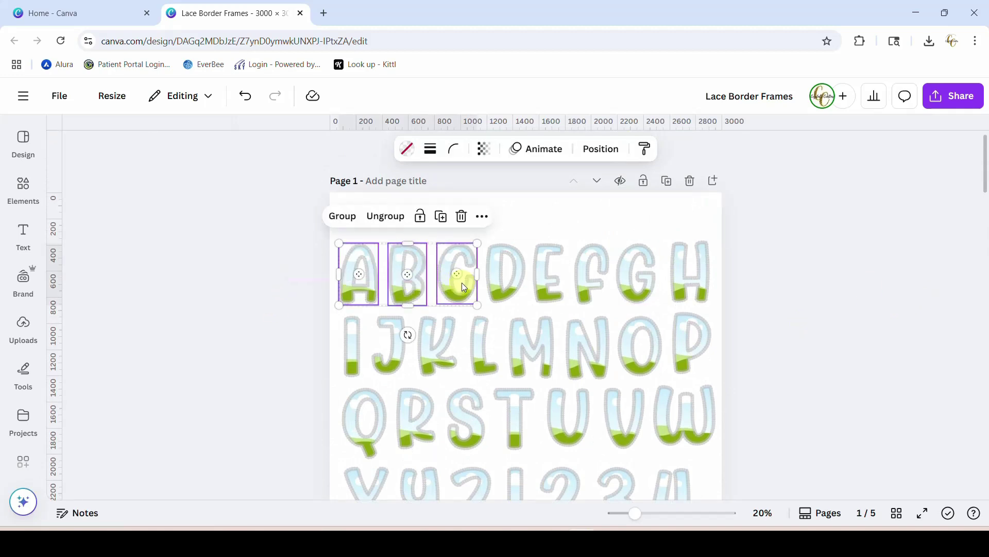
Paste the A, B, C letters onto page 3 and enlarge them across the top
scroll(461, 283, "down", 10)
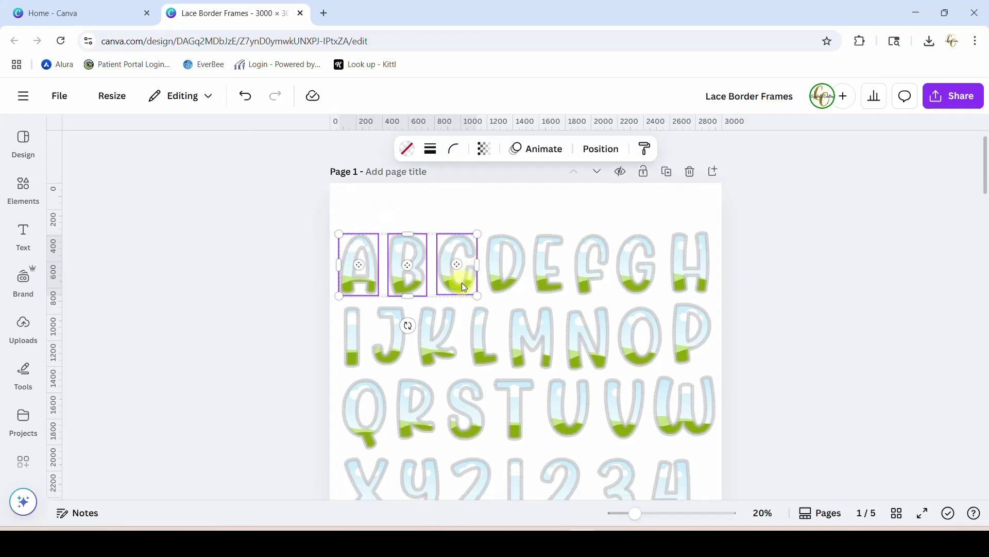
left_click(460, 332)
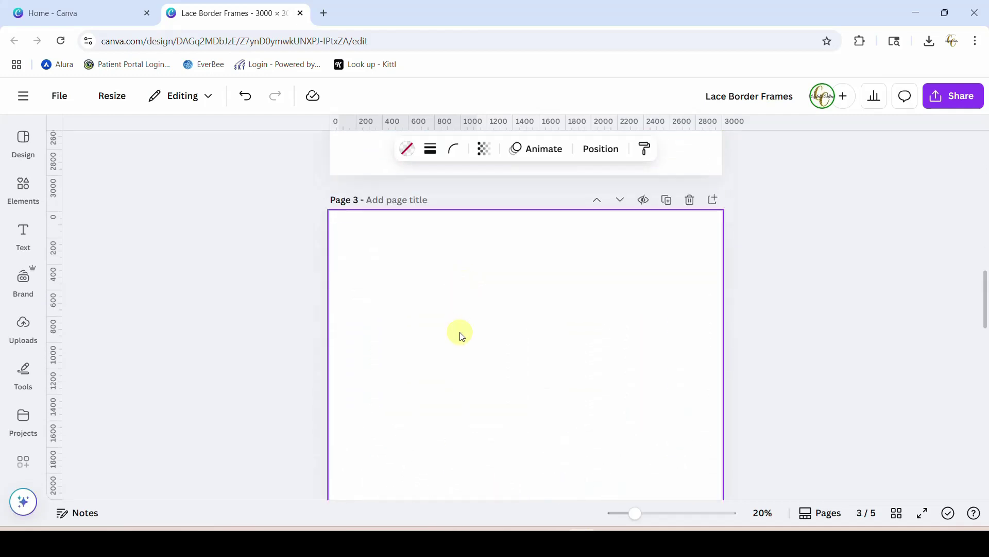
key("ctrl+v")
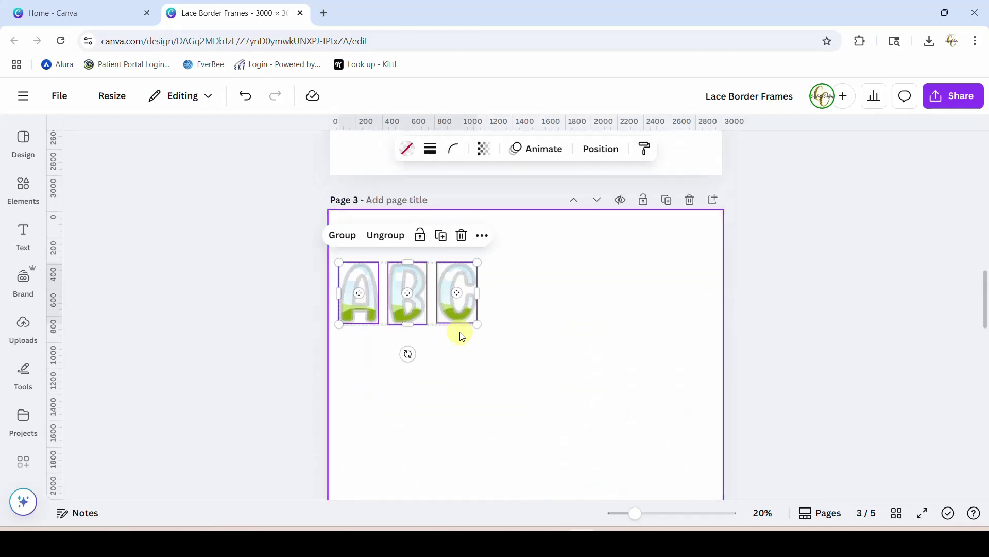
left_click_drag(478, 323, 685, 469)
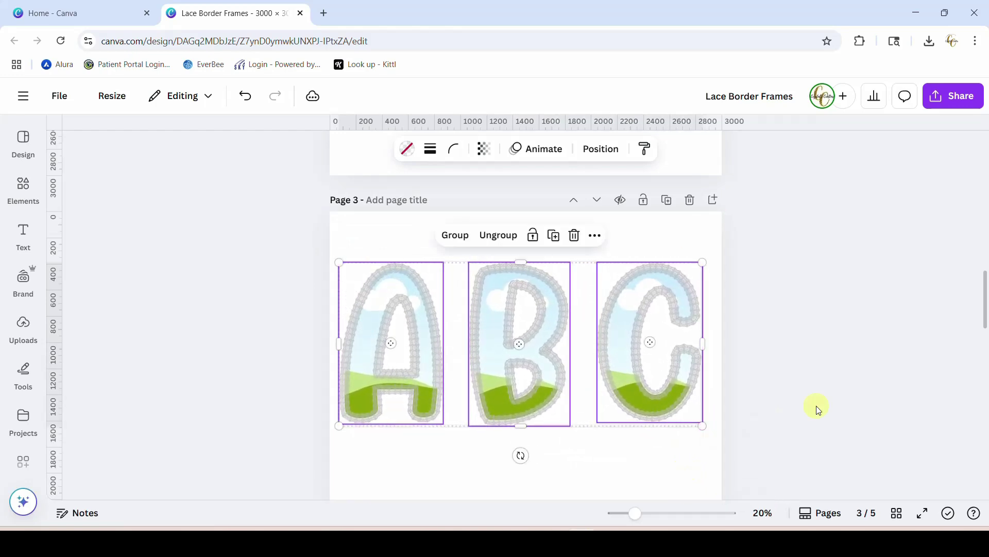
left_click(819, 405)
Ungroup letter A and move its lace outline down below the letter
scroll(820, 404, "down", 2)
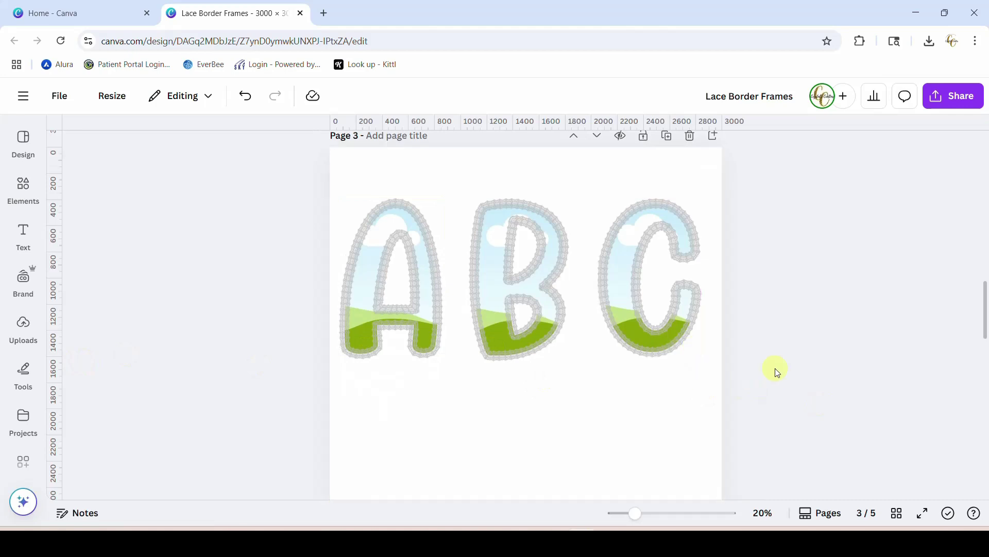
left_click(363, 276)
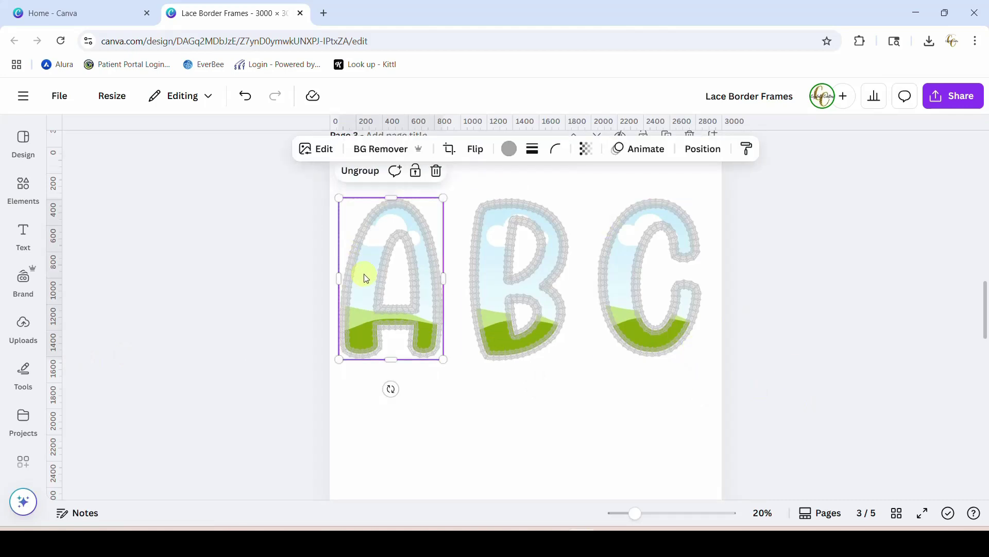
left_click(362, 171)
left_click(268, 234)
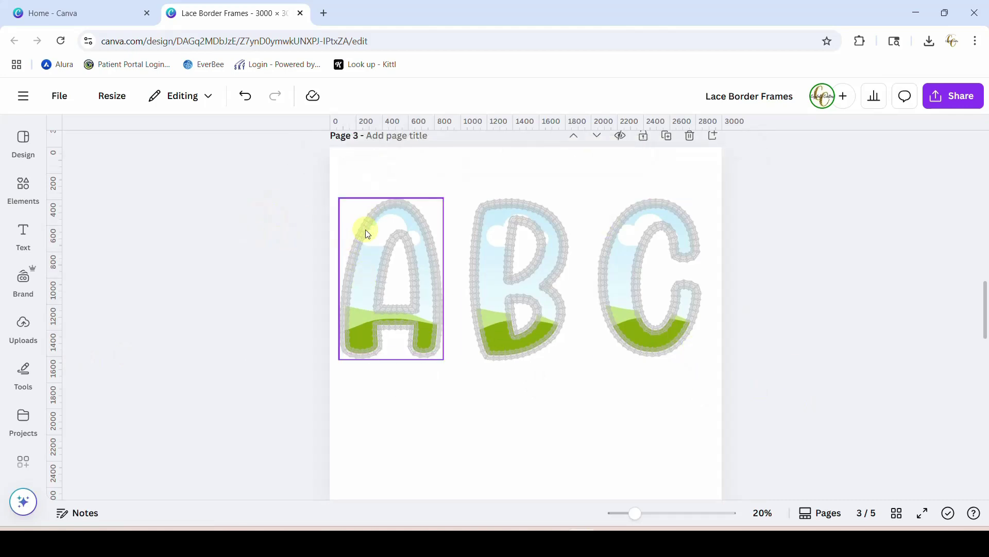
left_click_drag(365, 235, 369, 404)
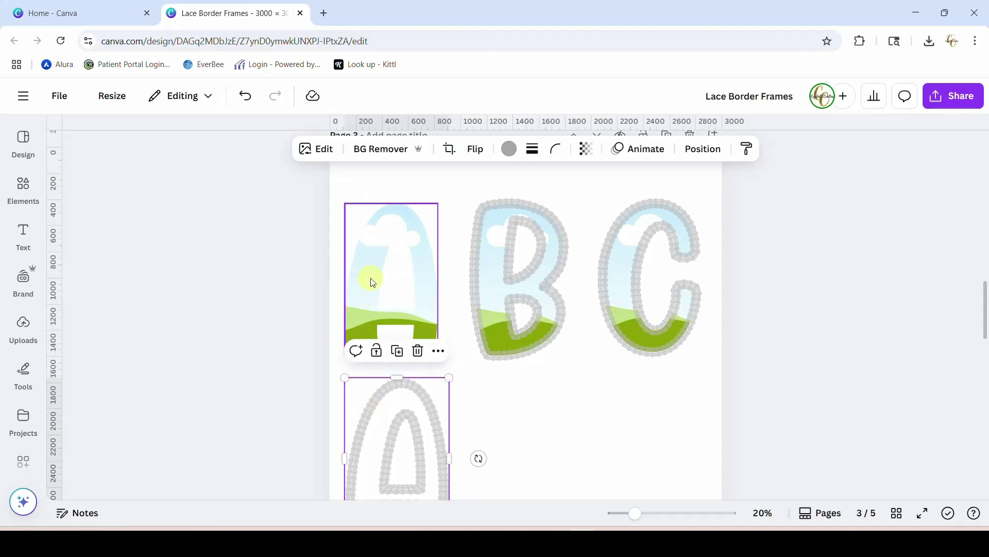
Recolour the A's fill with the pink brand swatch
left_click(373, 282)
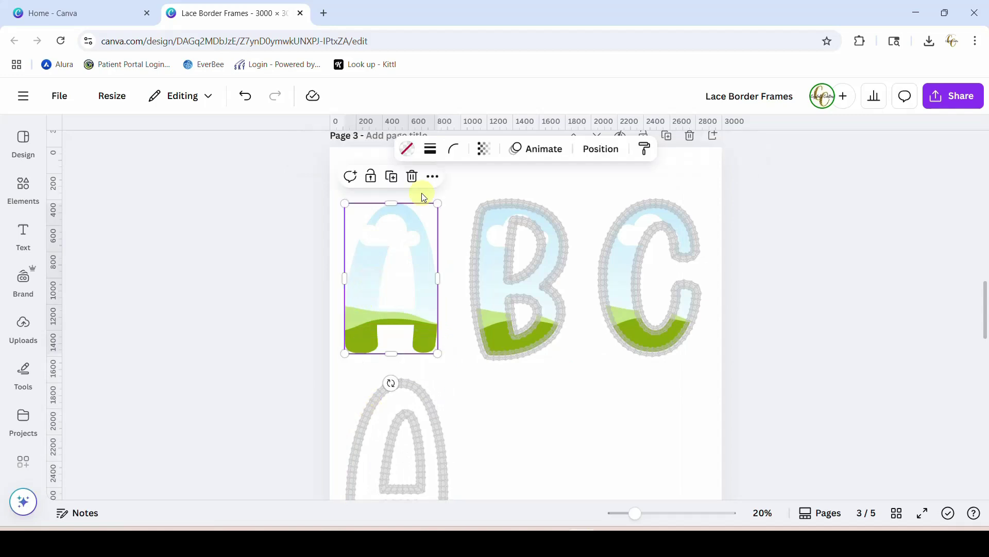
left_click(409, 158)
left_click(128, 315)
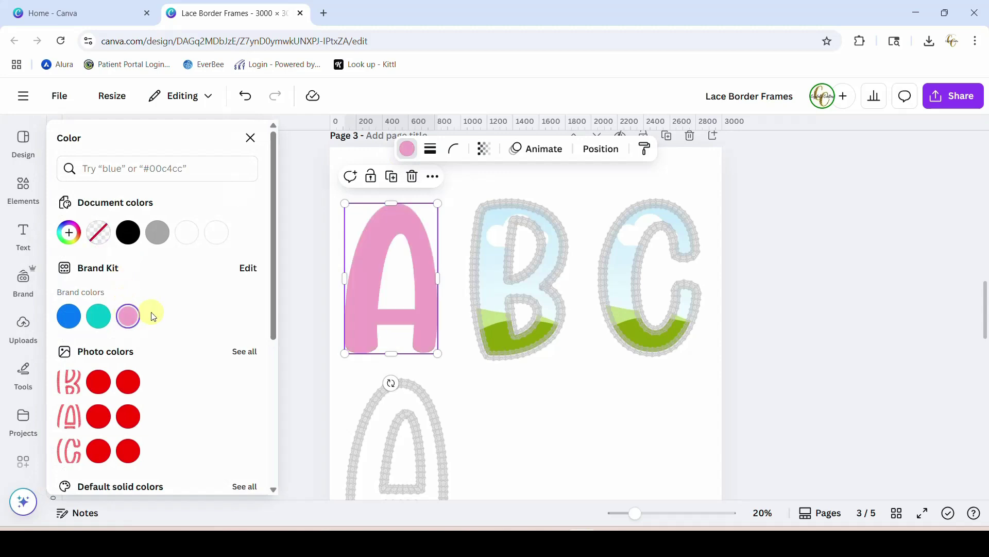
left_click(559, 406)
Ungroup letter B and move its lace outline down below it
left_click(512, 353)
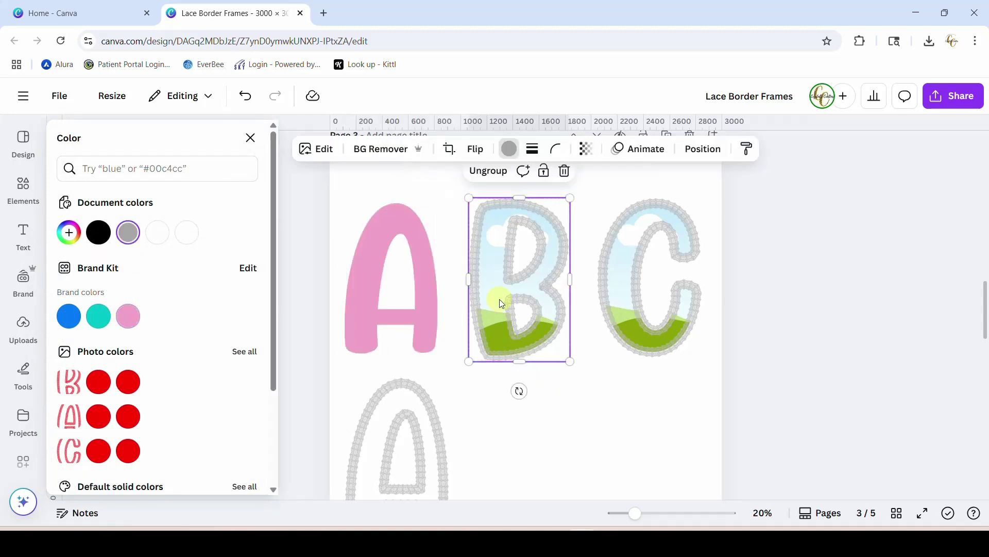
left_click(485, 172)
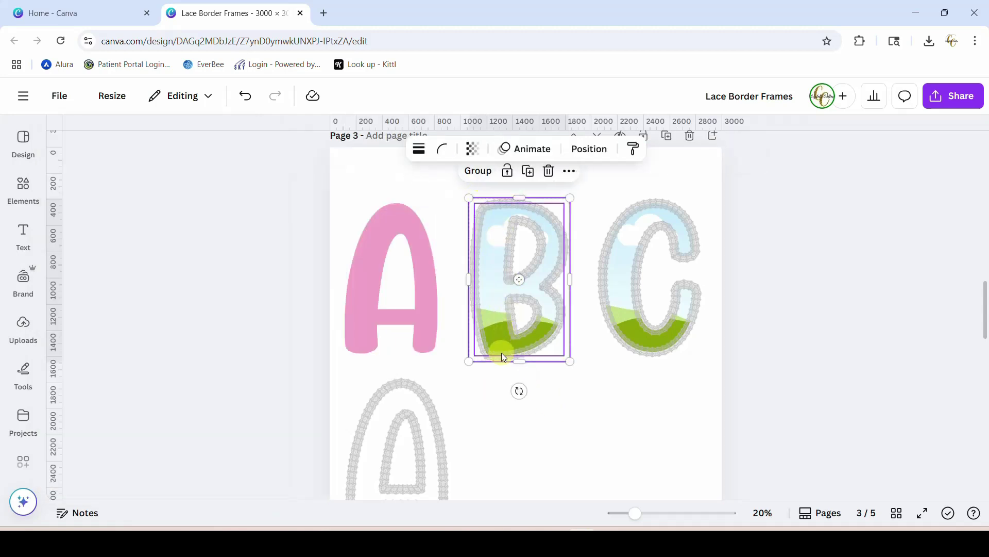
left_click_drag(501, 352, 545, 527)
Fill the B with the pink gingham pattern from Elements
left_click(531, 394)
left_click(500, 304)
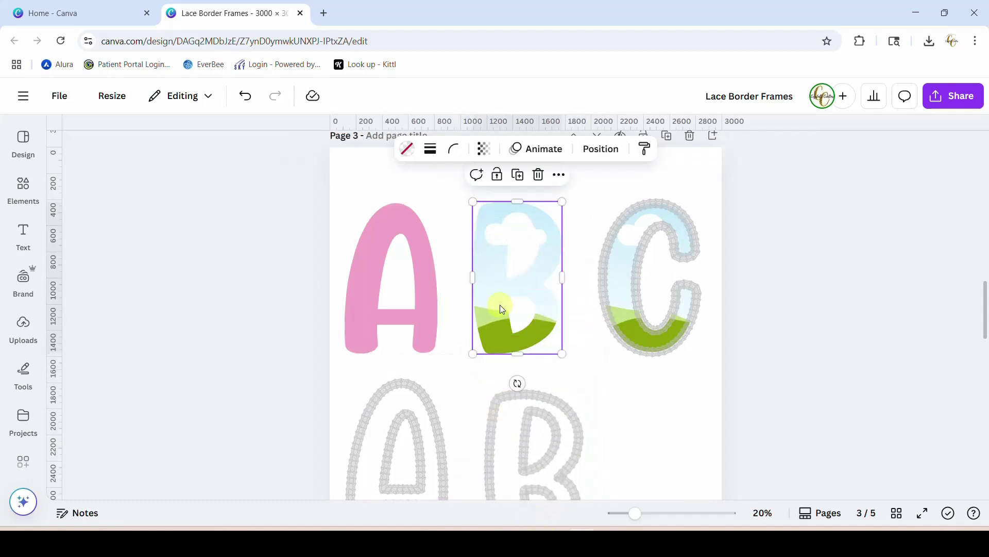
left_click(16, 235)
left_click(24, 188)
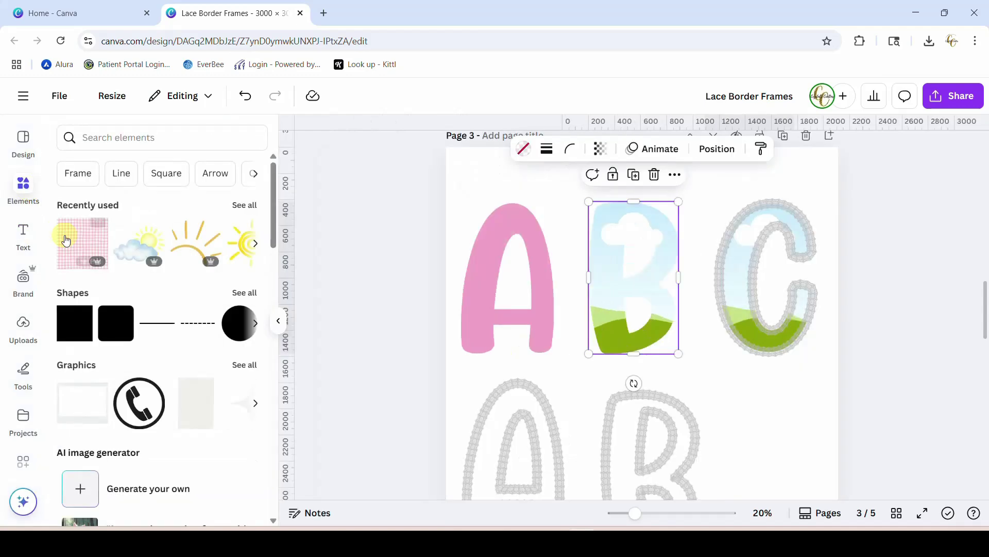
left_click_drag(65, 239, 623, 260)
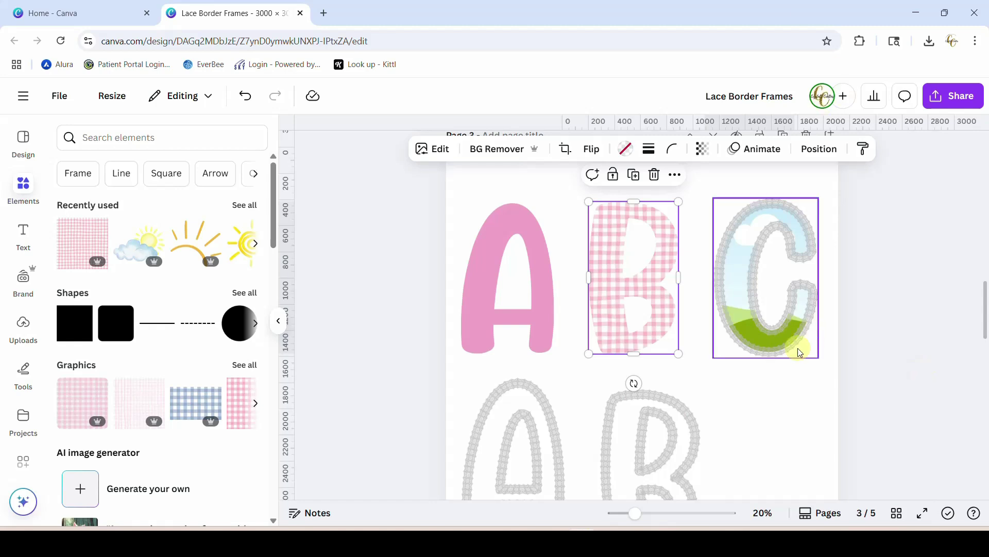
Ungroup the C and move its lace outline down below the filled C
left_click(807, 216)
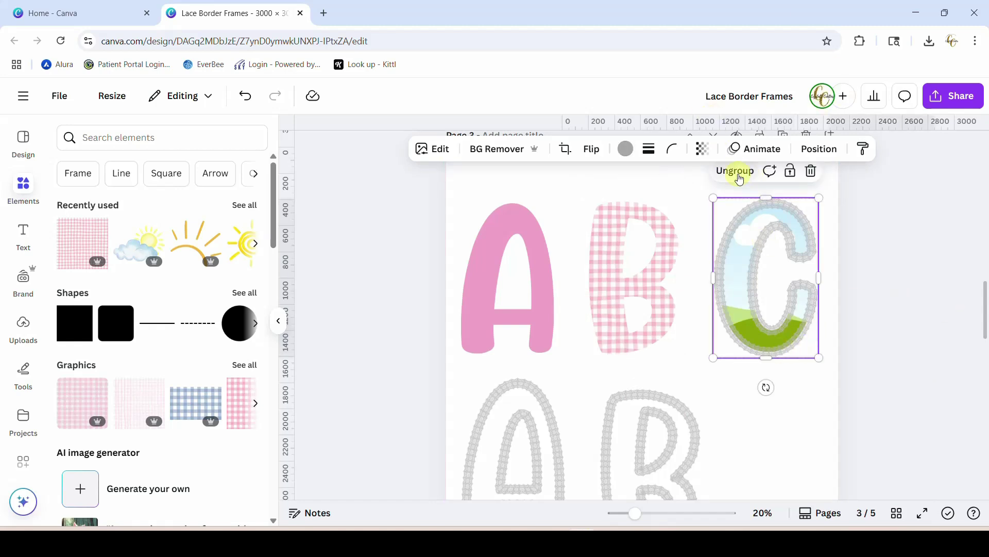
left_click(736, 170)
left_click(902, 219)
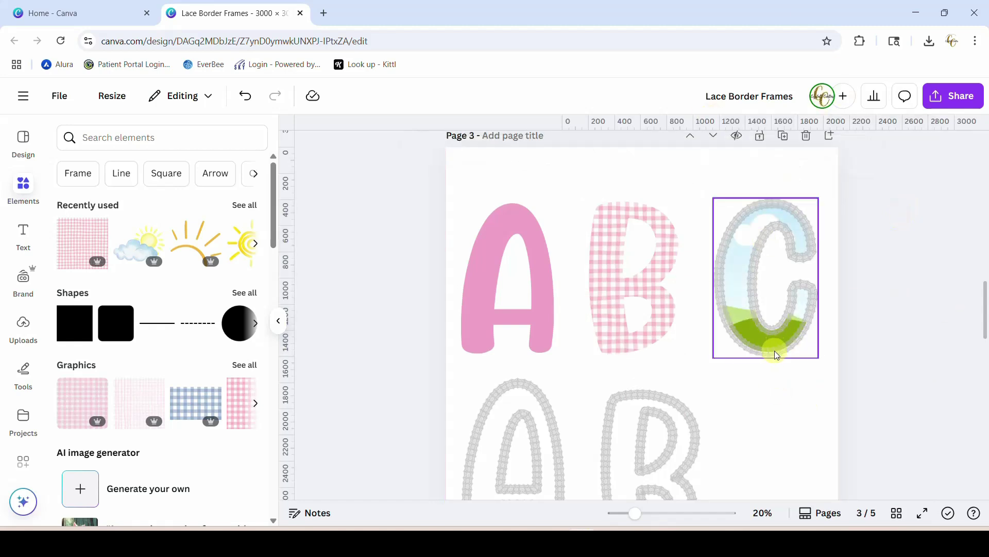
left_click_drag(773, 349, 768, 490)
Replace the C's landscape fill with the teal-to-blue default gradient
left_click(736, 289)
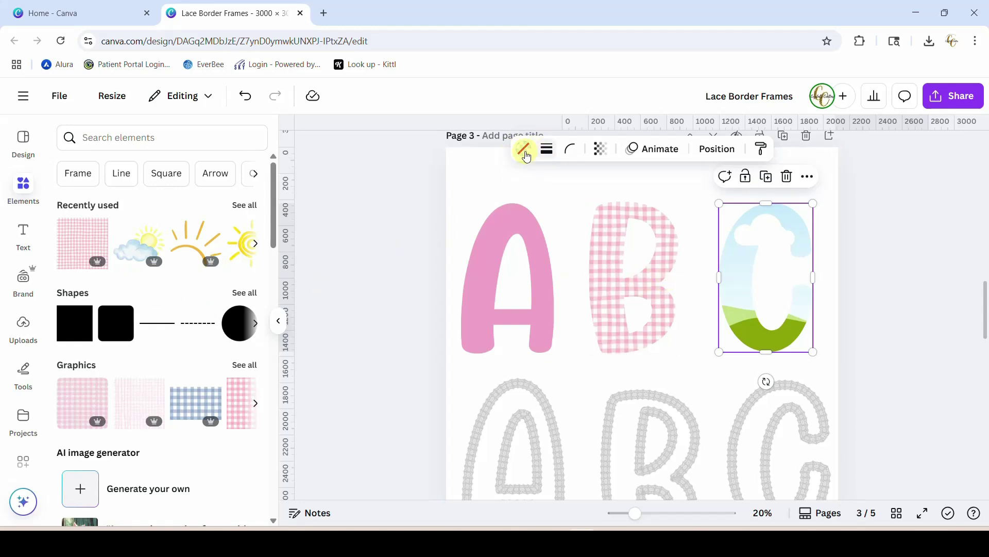
left_click(525, 154)
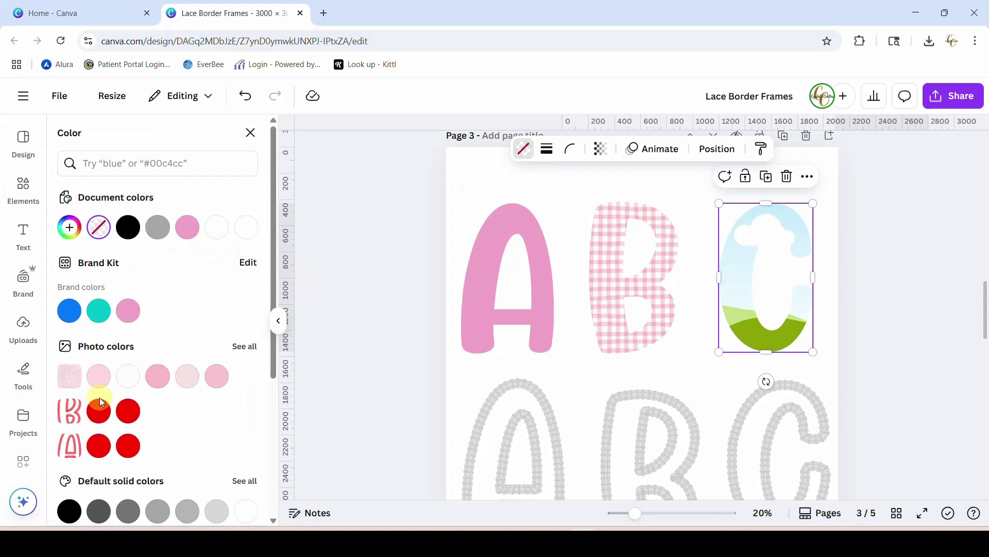
scroll(100, 397, "down", 4)
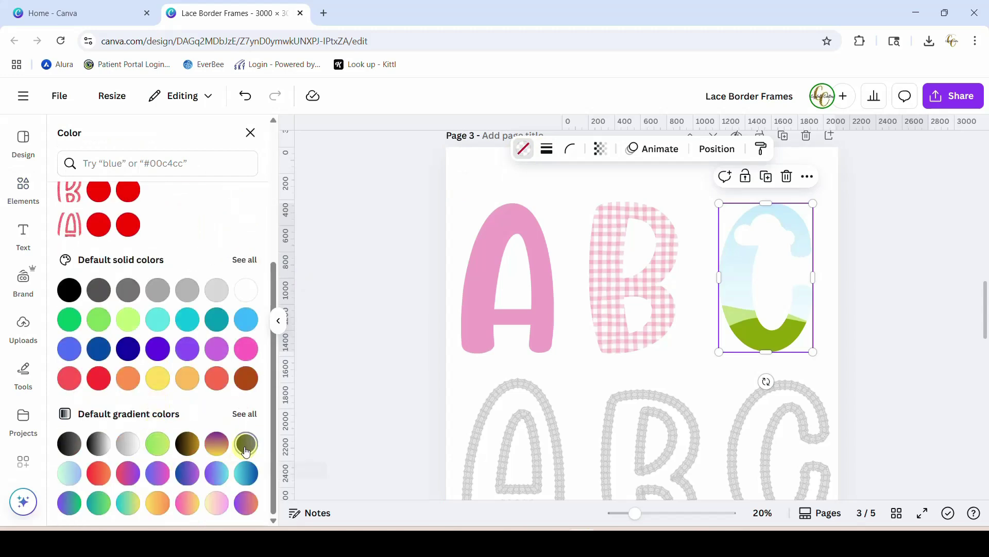
left_click(246, 451)
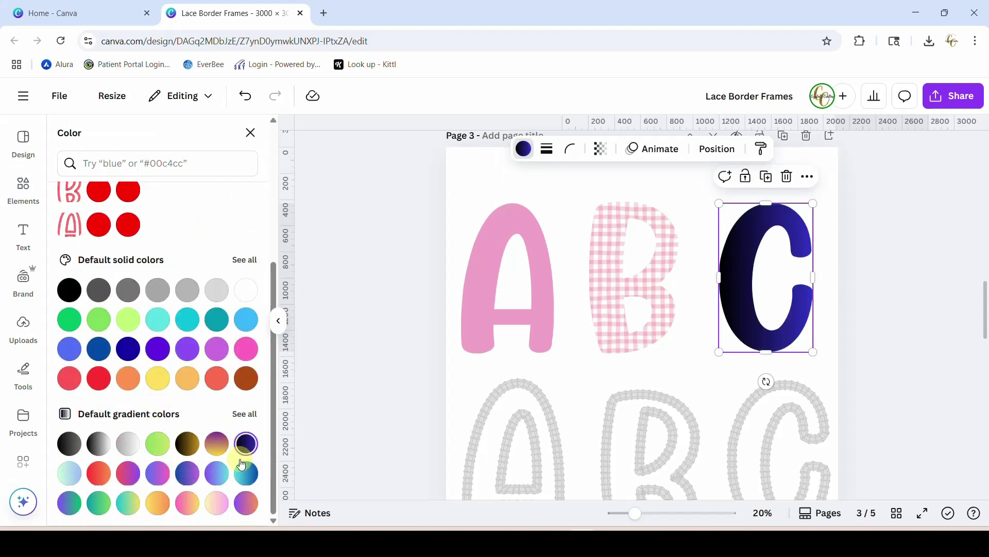
left_click(246, 472)
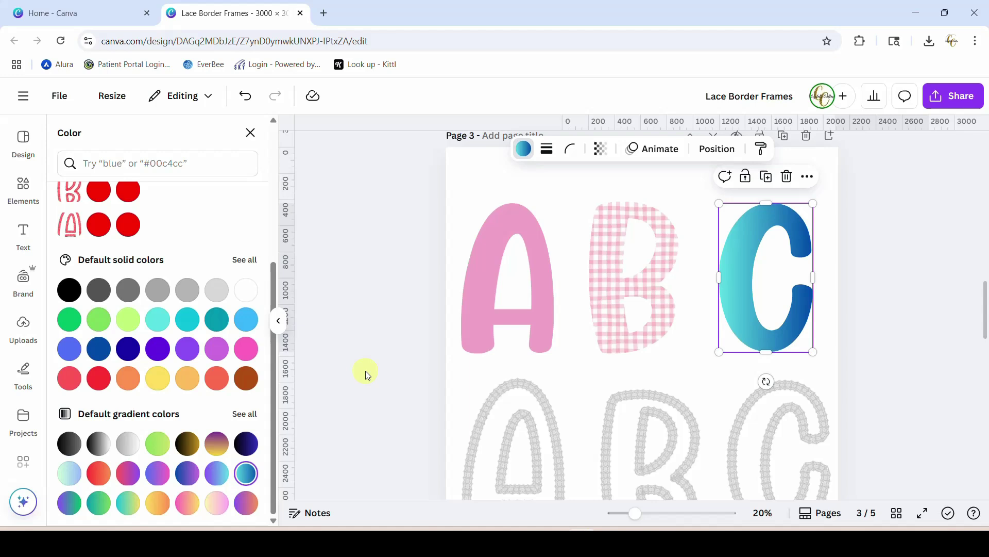
left_click(278, 321)
Move the lace A outline up over the pink A, undoing an accidental image replacement
left_click_drag(364, 433, 375, 239)
left_click(411, 426)
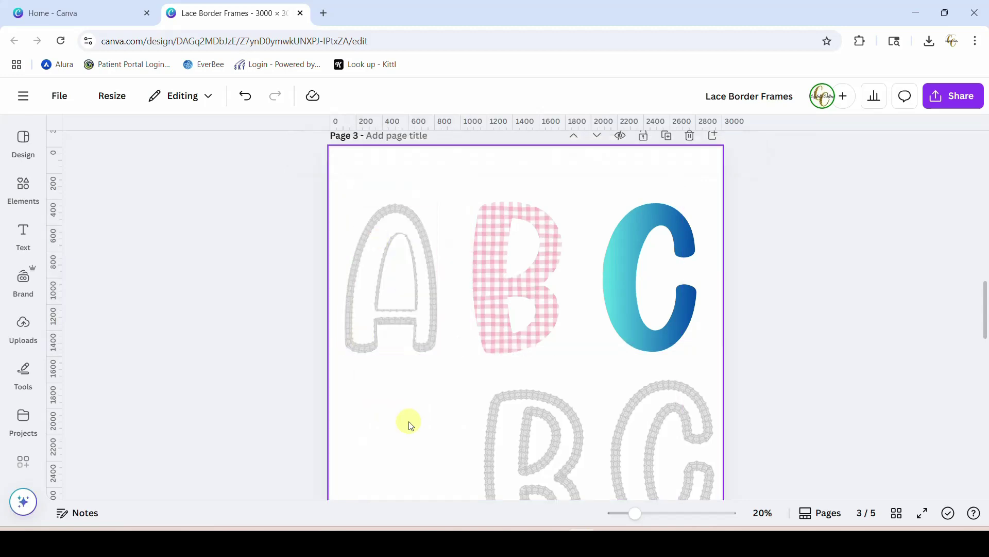
key("ctrl+z")
left_click(416, 379)
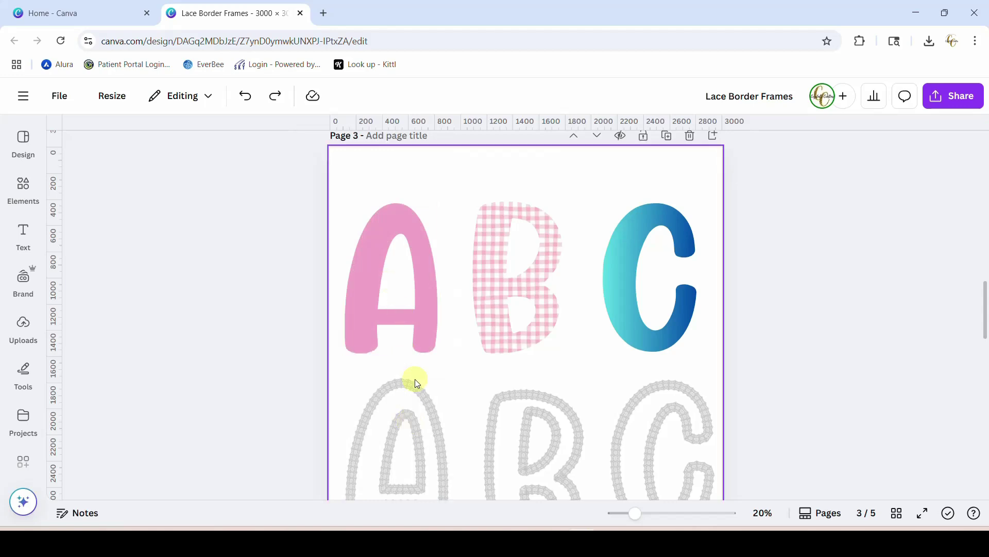
left_click_drag(363, 428, 386, 300)
Align the lace A and pink A to each other's middle and centre
left_click_drag(241, 224, 414, 355)
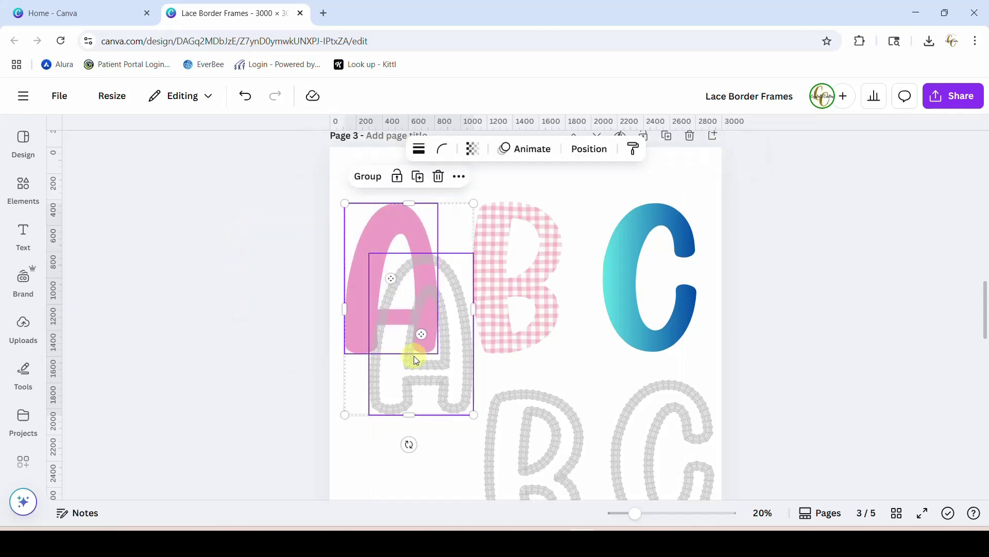
left_click(587, 150)
left_click(87, 328)
left_click(177, 328)
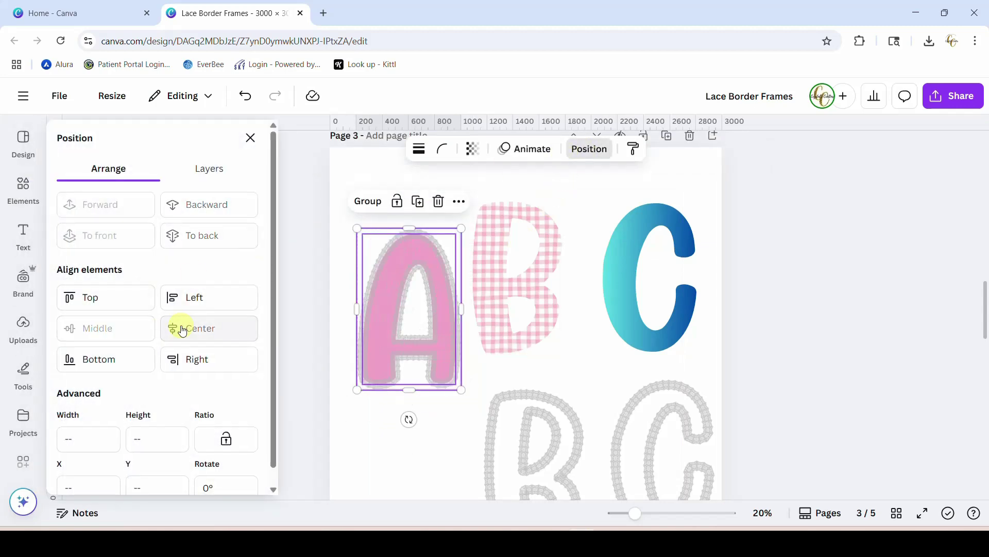
left_click(419, 455)
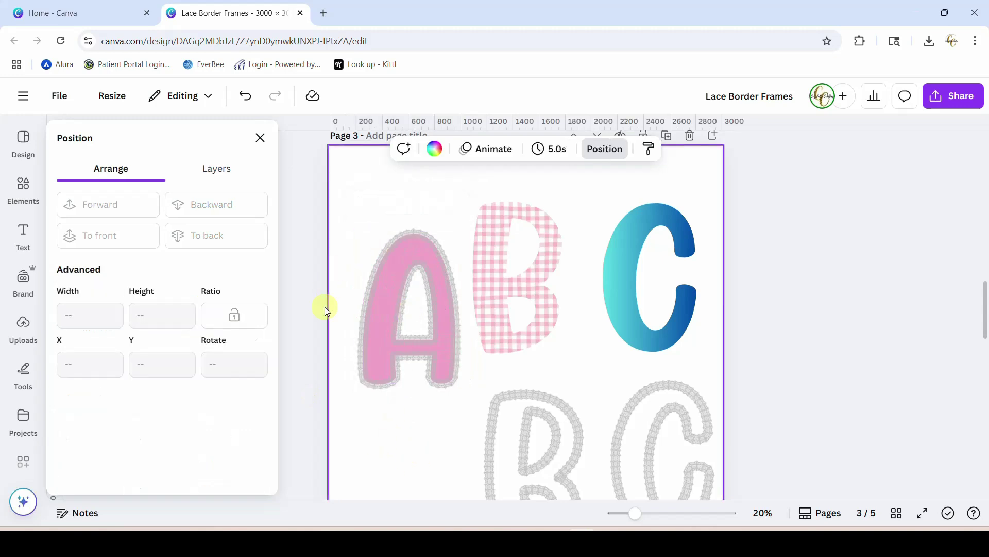
left_click(260, 139)
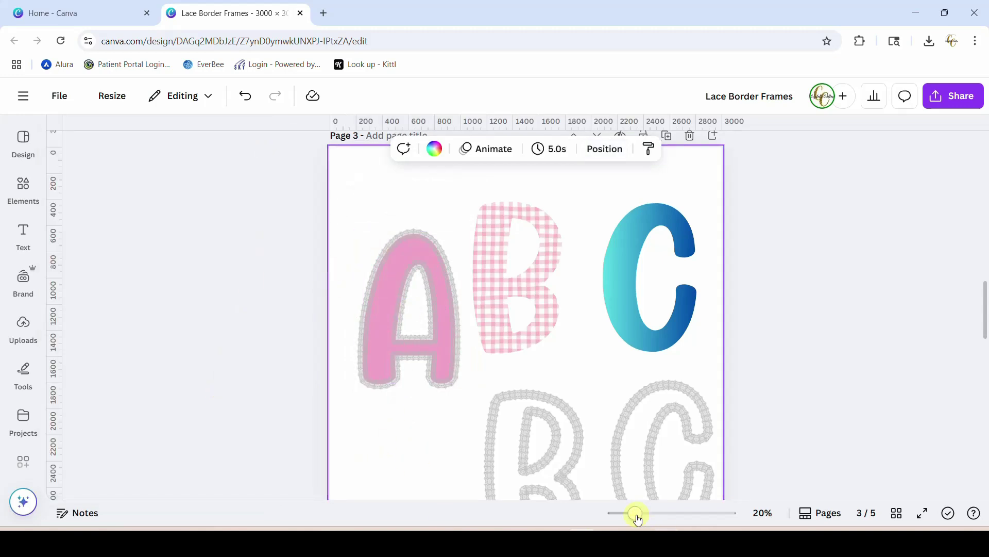
Recolour the A's lace border brown after trying pink, purple and light blue
left_click_drag(635, 513, 656, 513)
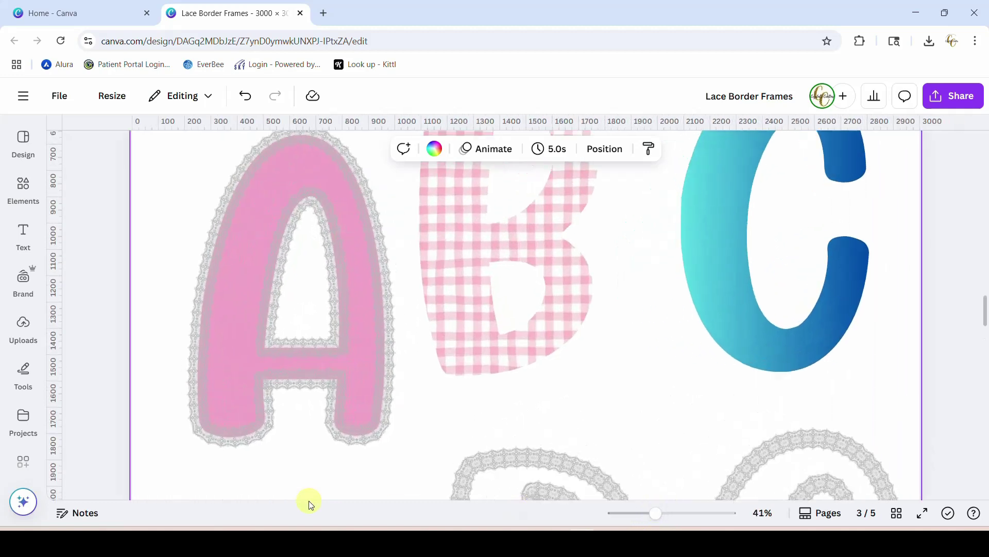
scroll(569, 386, "up", 2)
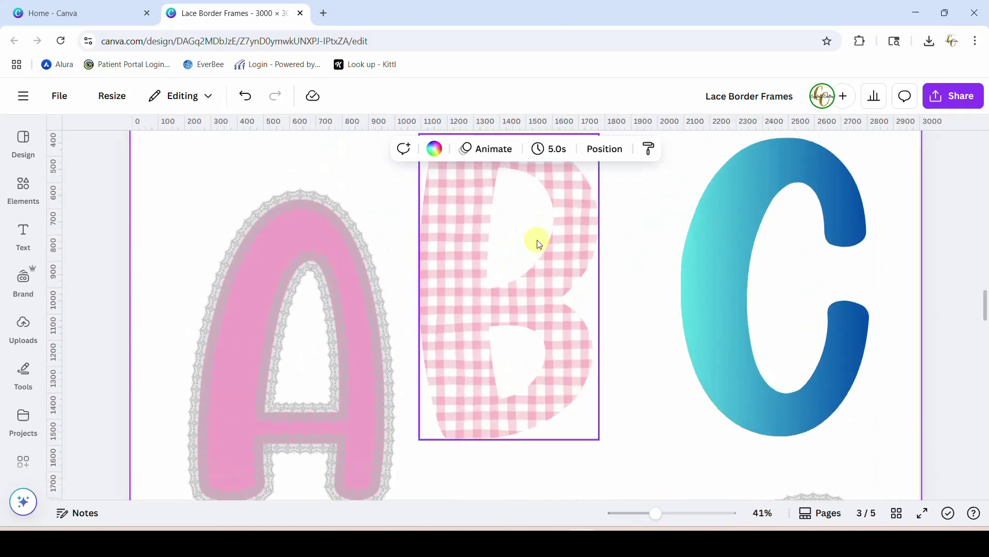
left_click(329, 203)
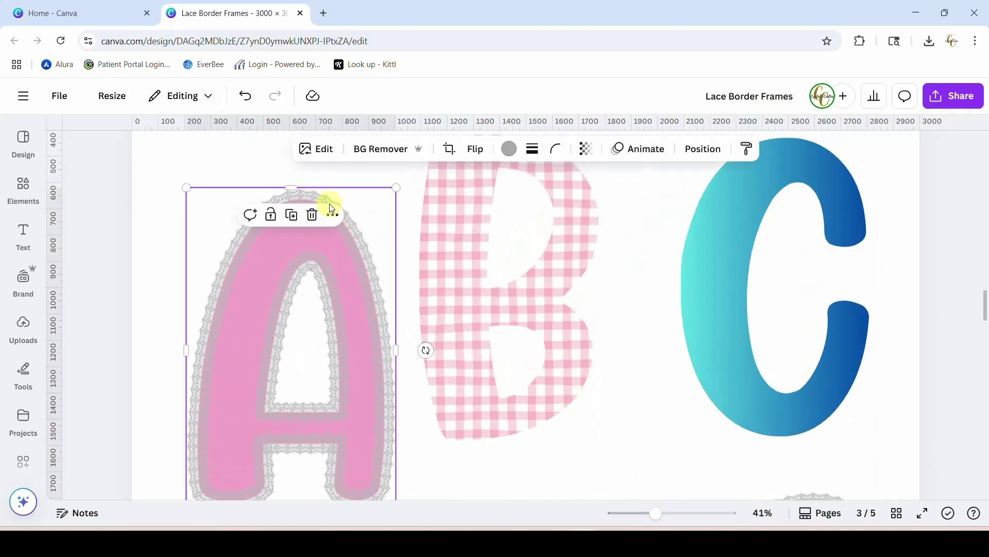
left_click(509, 149)
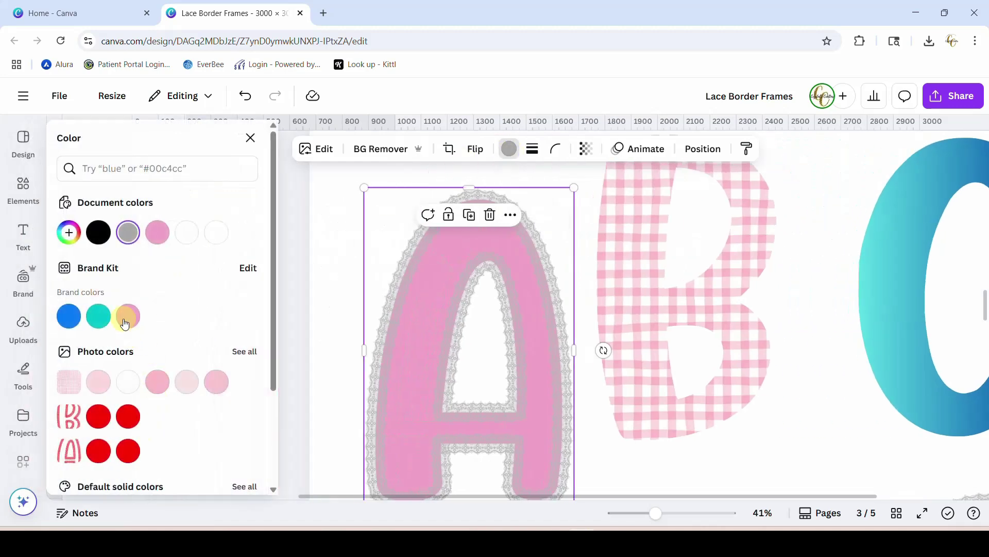
left_click(124, 319)
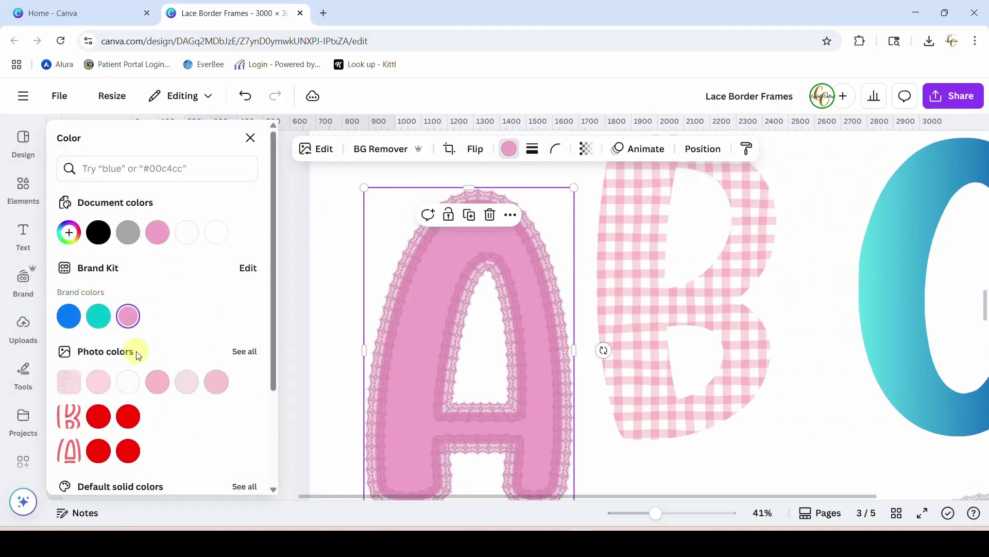
scroll(139, 356, "down", 3)
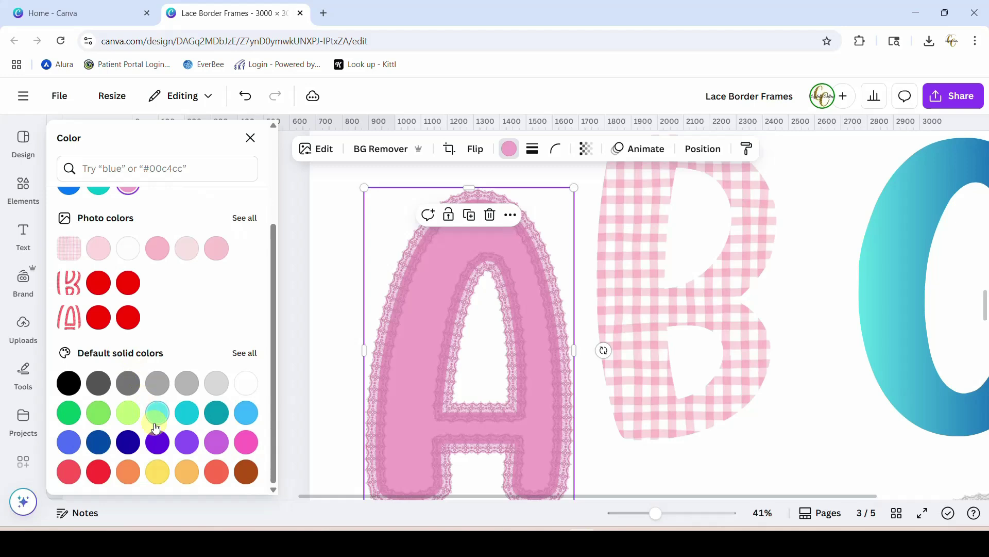
left_click(186, 441)
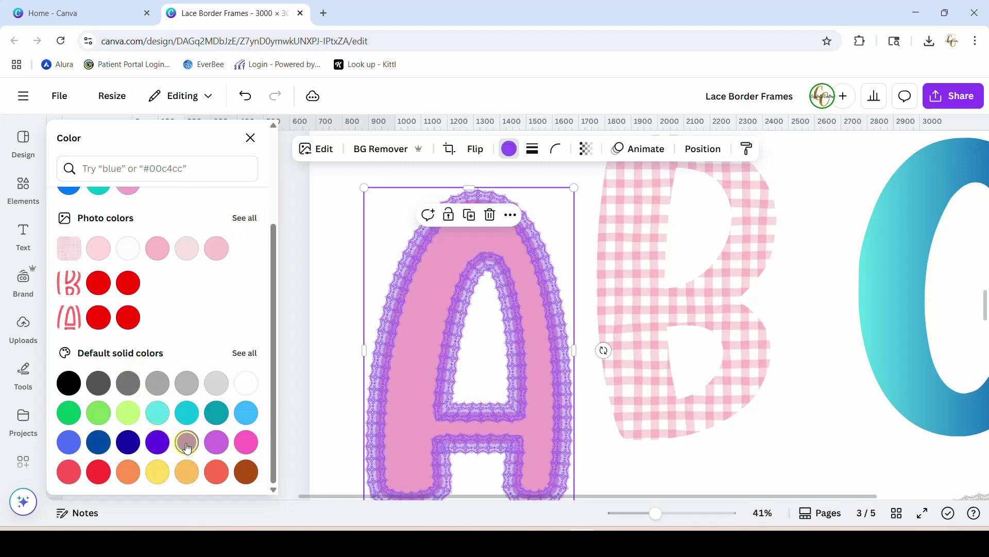
left_click(246, 412)
left_click(240, 473)
left_click(345, 213)
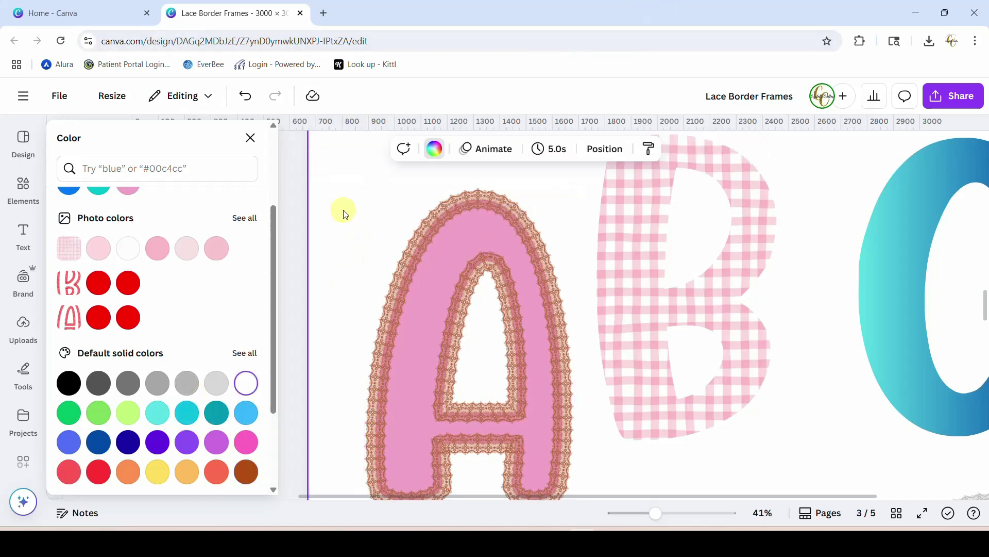
Set the page background to black and the A's lace border to white (#fefefe)
left_click(434, 149)
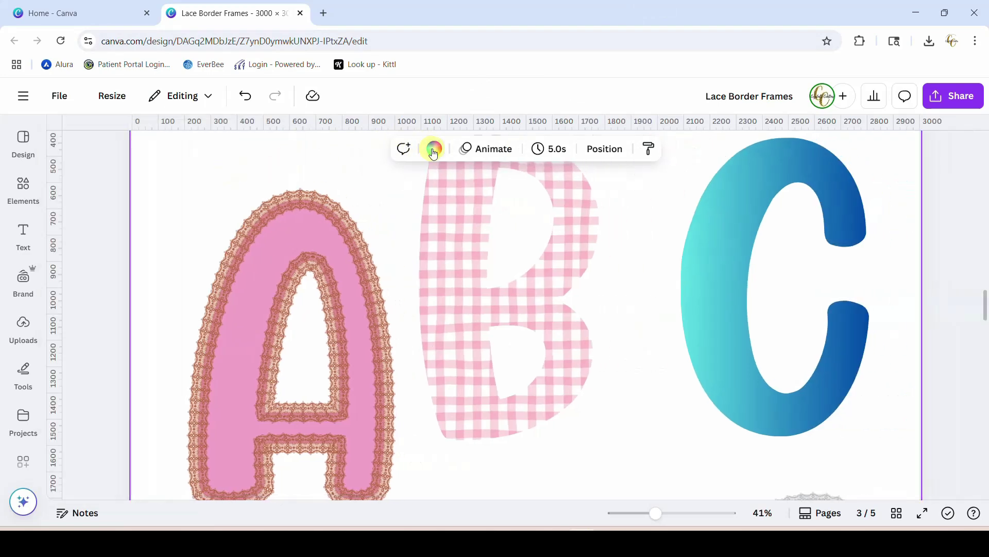
left_click(433, 152)
left_click(98, 233)
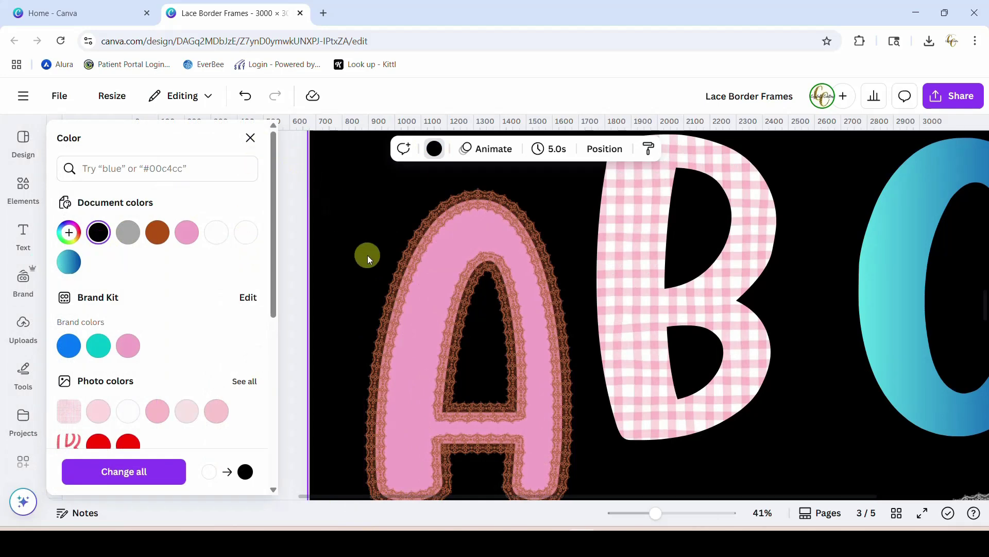
left_click(389, 287)
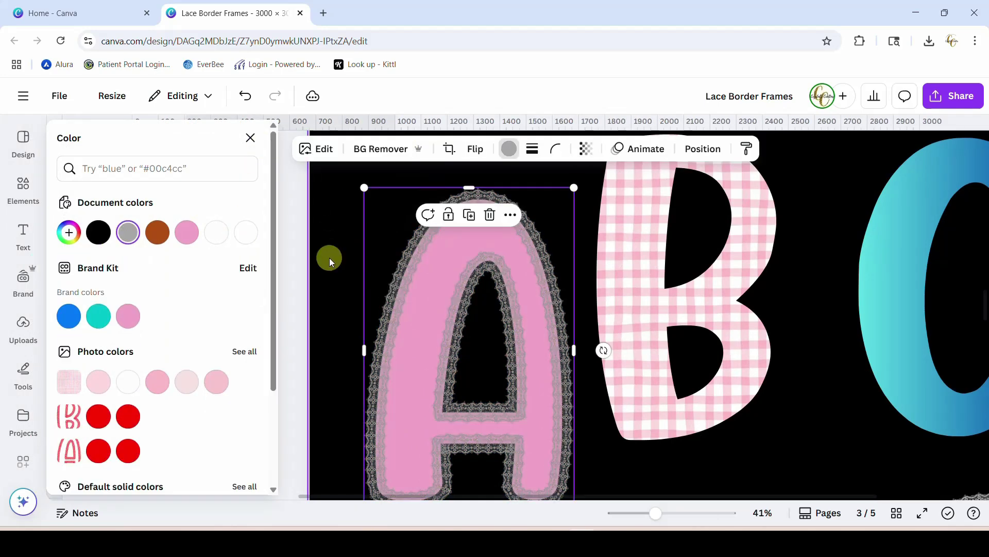
left_click(217, 232)
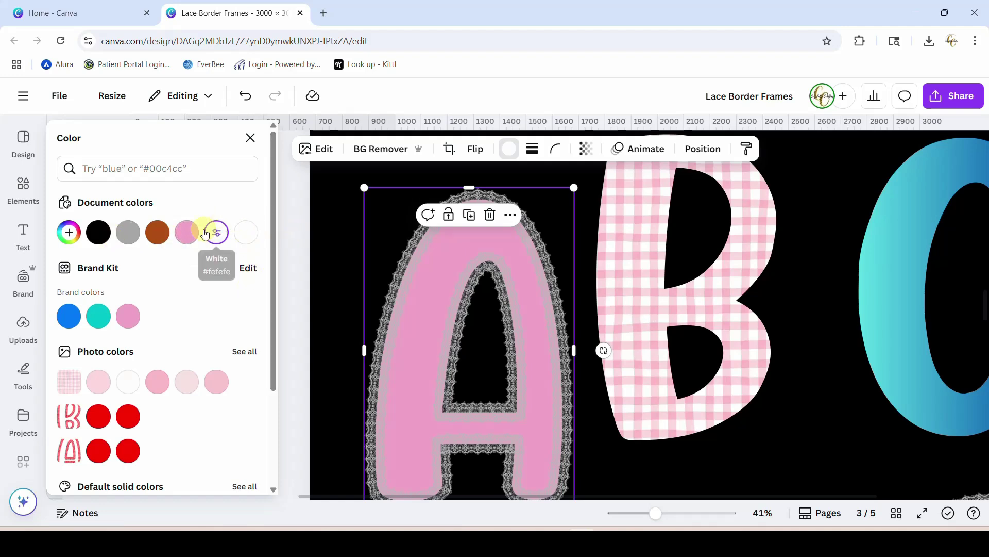
Apply the Ink filter from the Mono filters to the A's lace image
left_click(321, 152)
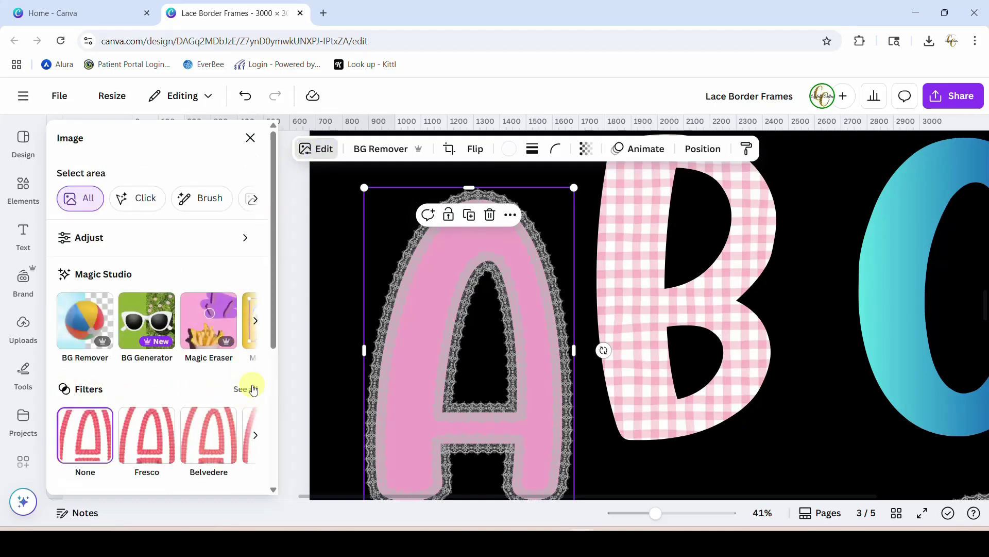
left_click(253, 390)
scroll(222, 355, "down", 10)
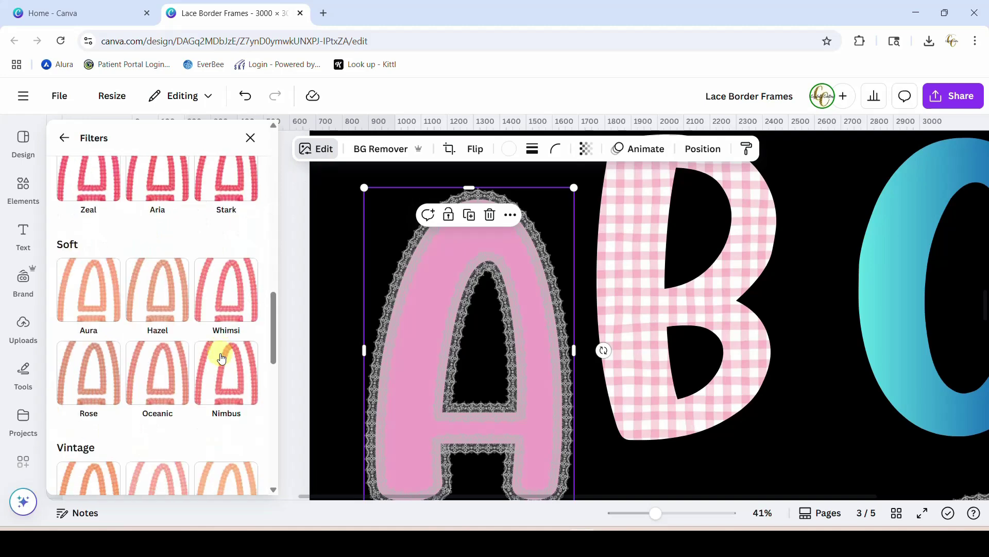
scroll(222, 358, "down", 12)
scroll(222, 357, "up", 6)
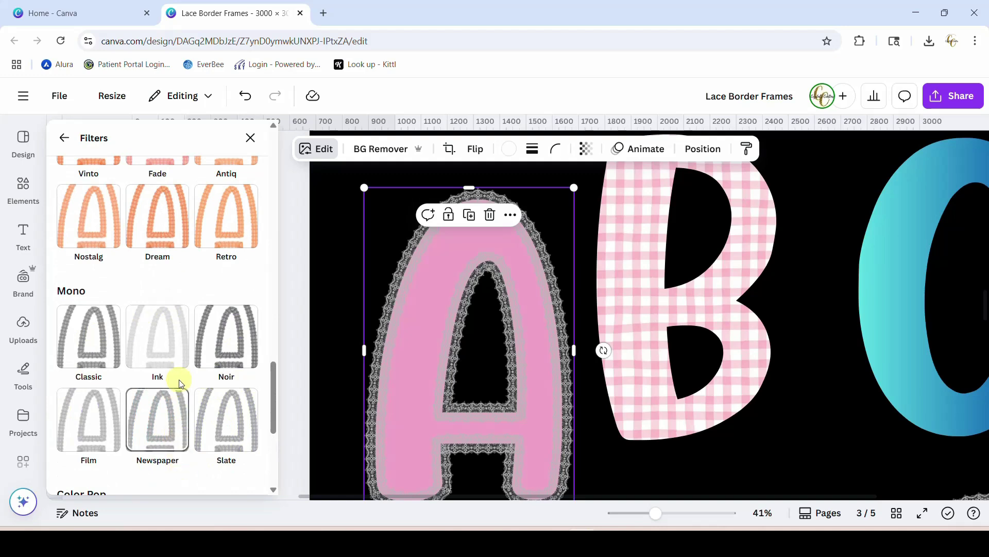
left_click(172, 357)
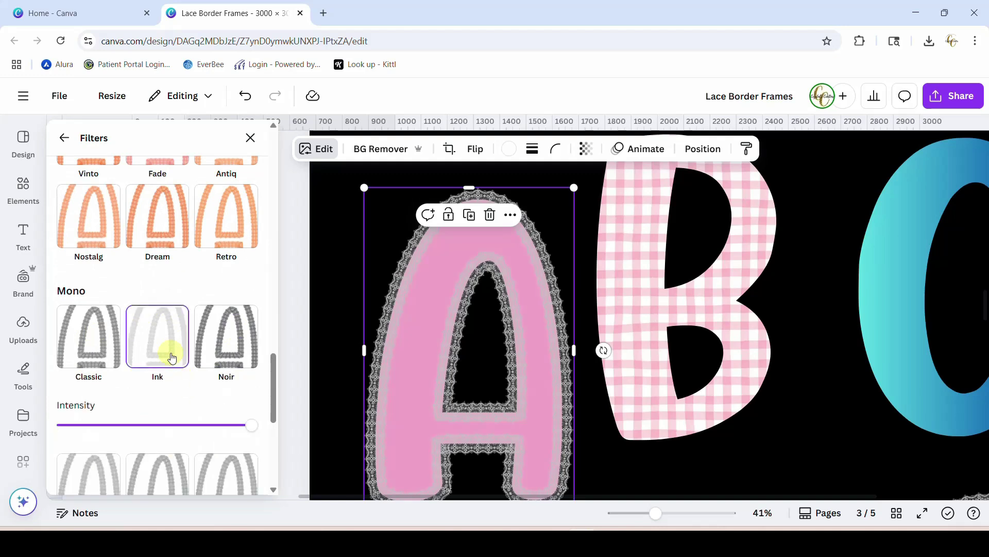
left_click(172, 357)
scroll(180, 319, "down", 2)
left_click(158, 263)
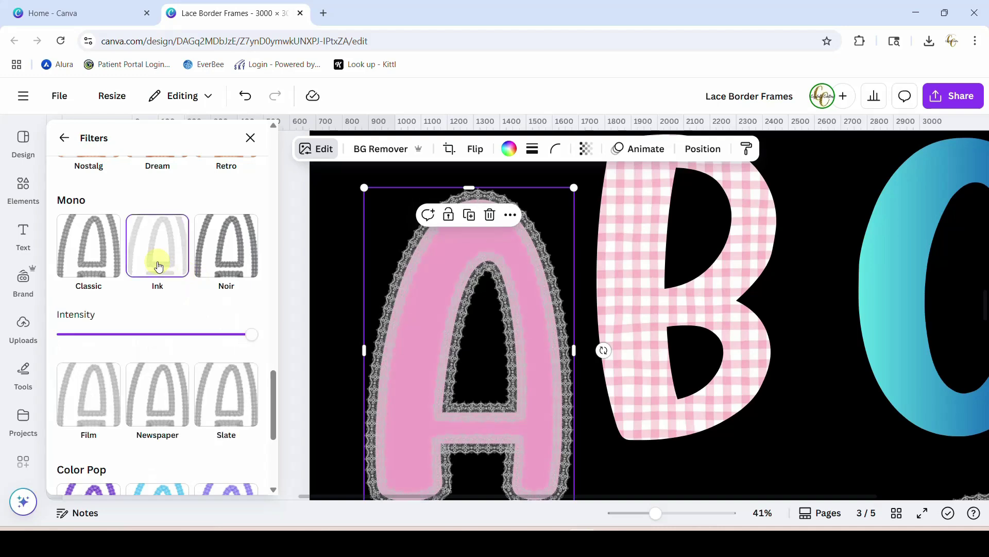
left_click(64, 137)
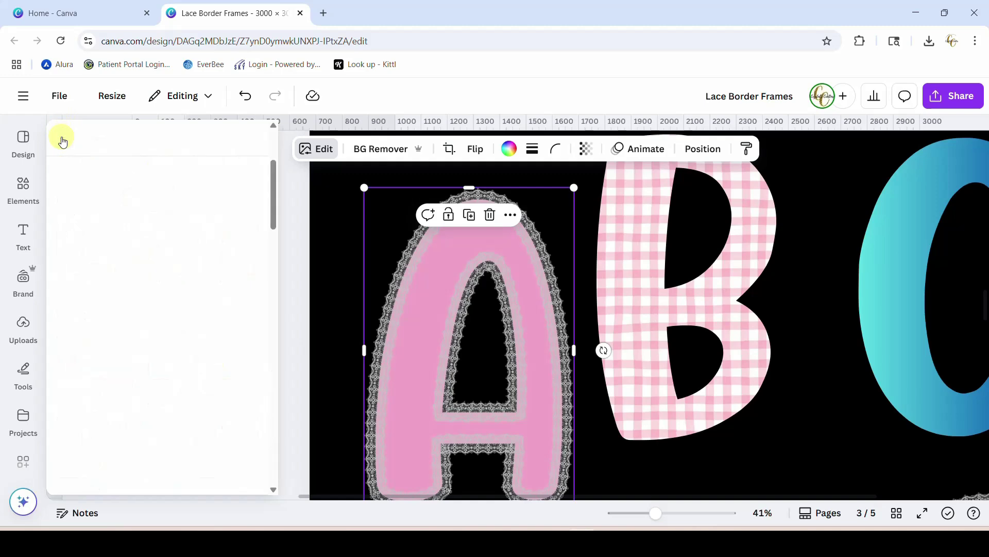
scroll(206, 258, "up", 3)
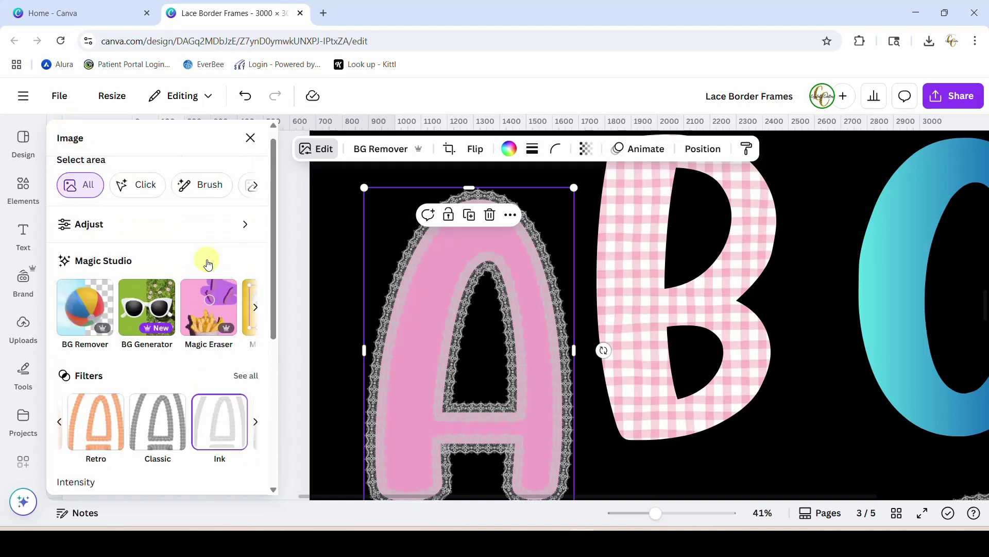
Set the A lace image's Brightness to 89 in Adjust, then deselect it
left_click(101, 242)
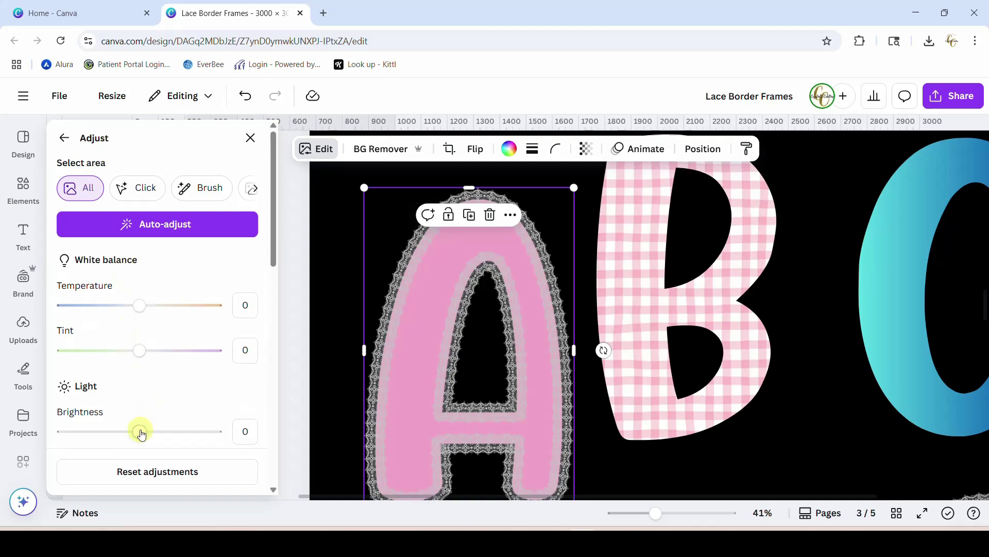
left_click_drag(139, 431, 209, 434)
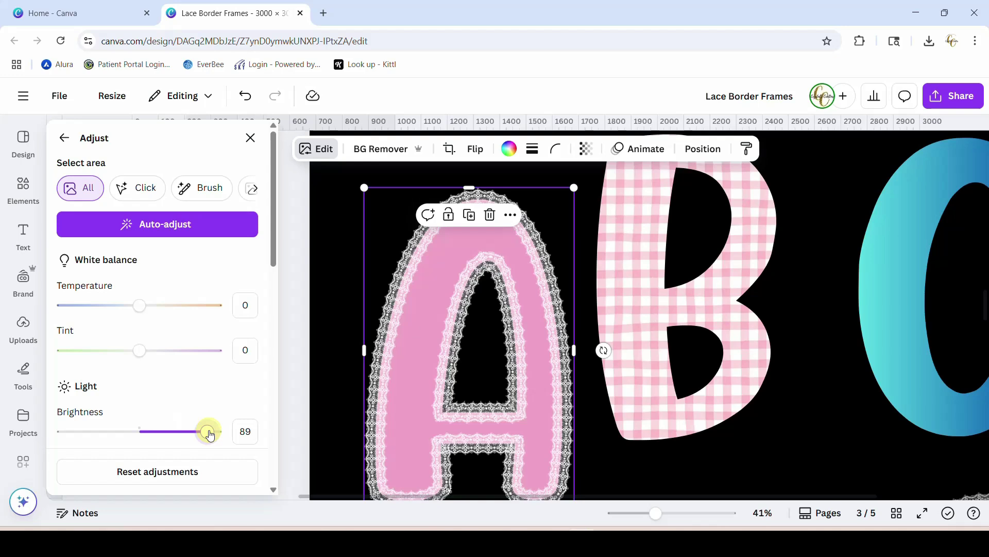
left_click(343, 230)
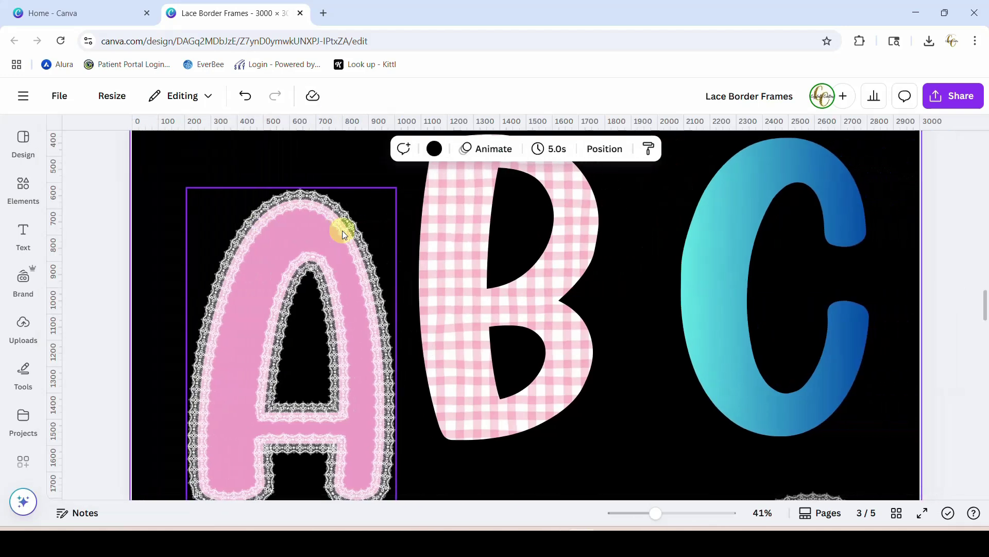
Drag the lace frame up over the gingham letter B
left_click_drag(655, 513, 674, 513)
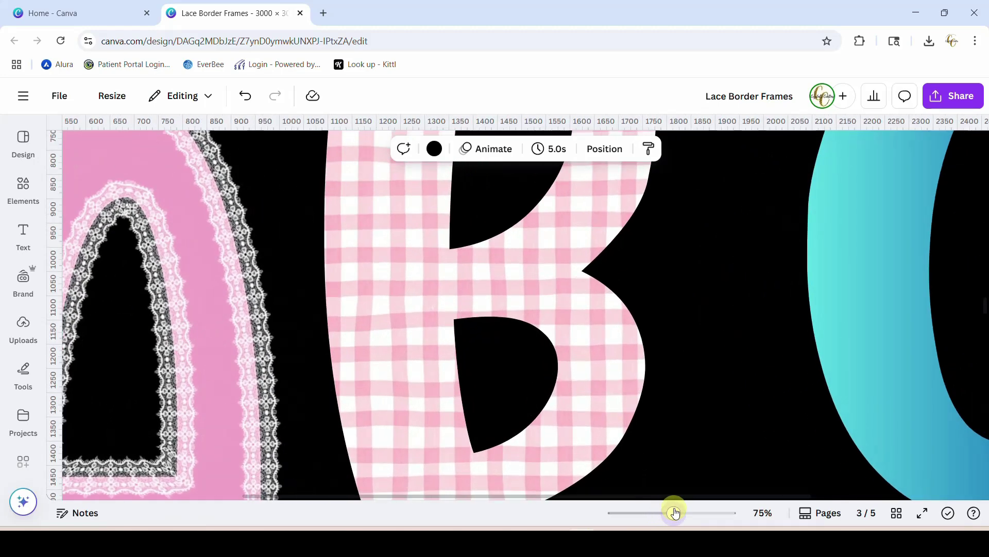
left_click_drag(674, 513, 651, 513)
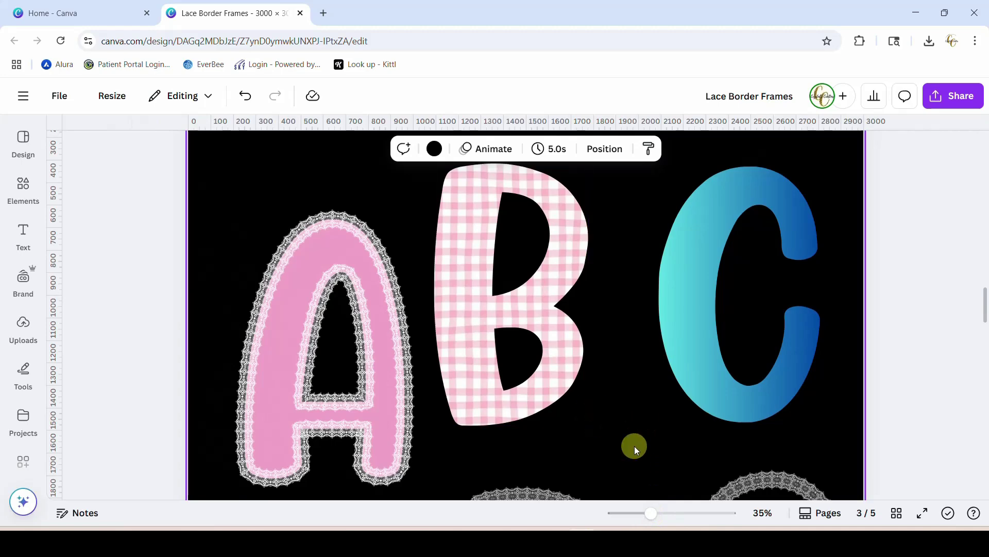
left_click_drag(546, 496, 555, 168)
Align the B and its lace frame to middle and centre so they sit on each other
left_click_drag(416, 180, 579, 184)
left_click(609, 151)
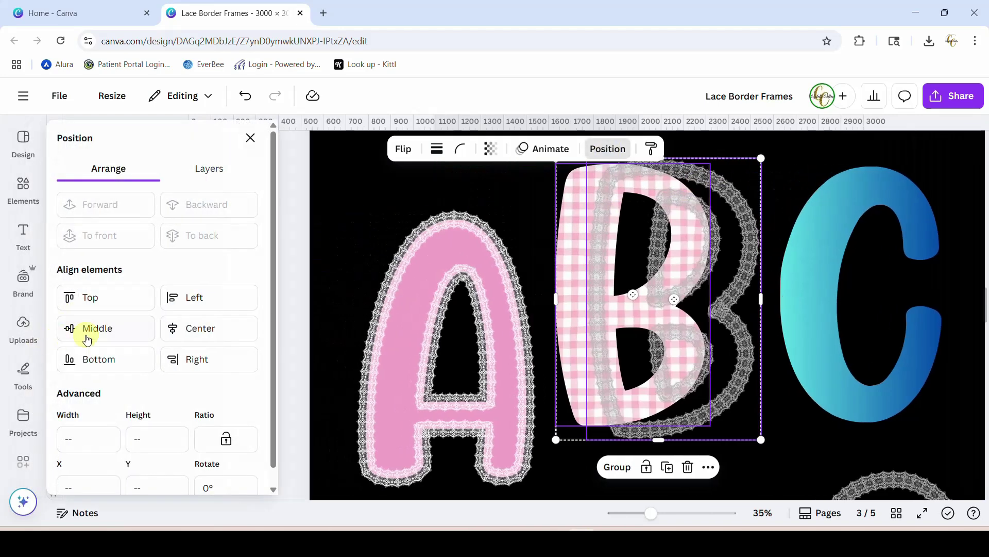
left_click(85, 327)
left_click(186, 331)
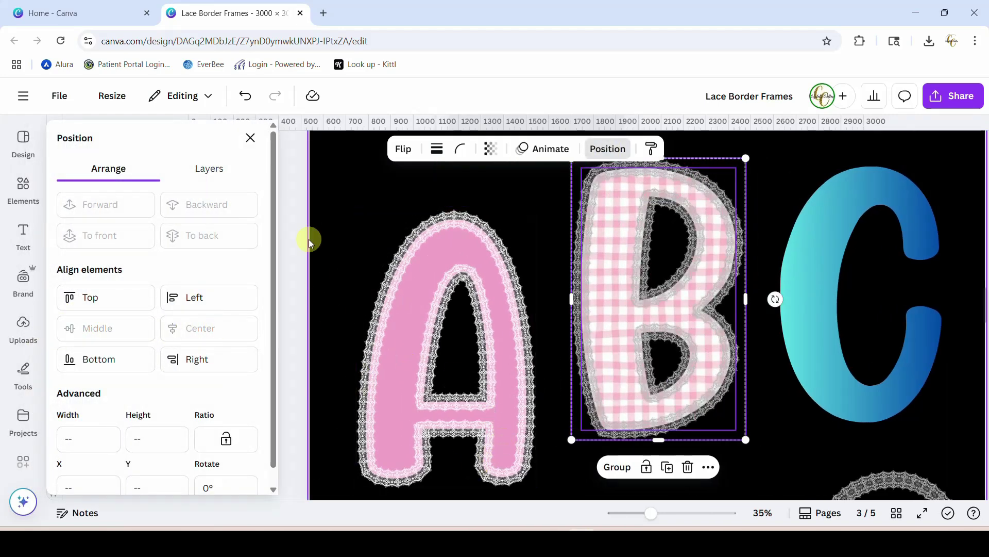
left_click(249, 138)
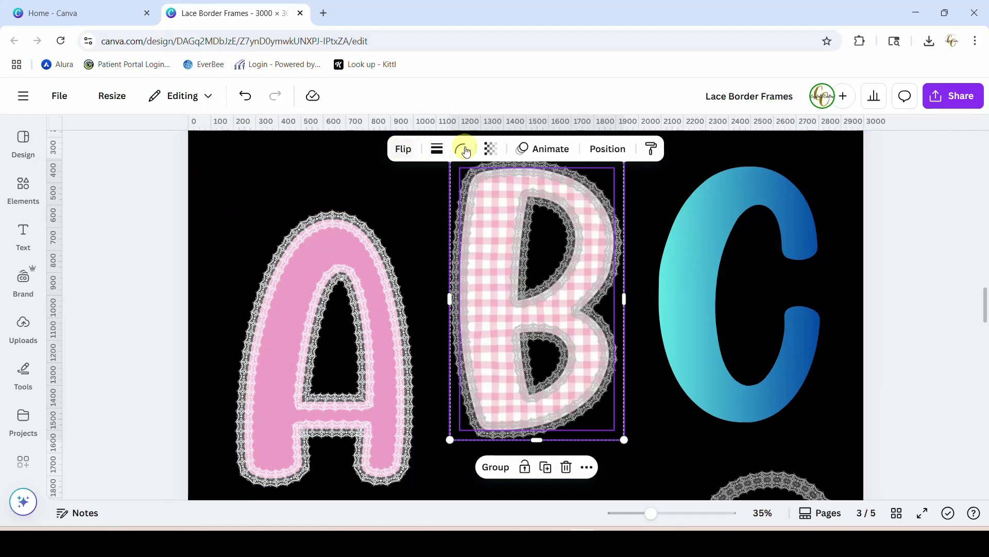
left_click(453, 208)
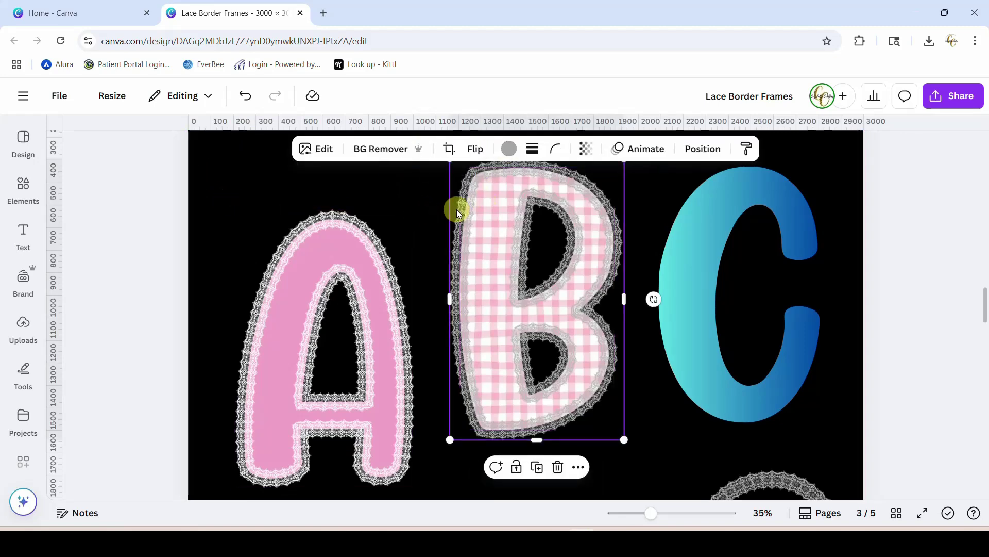
Recolour the B's lace frame to the pink #f1a4c9 document colour, after trying paler pinks
left_click(508, 148)
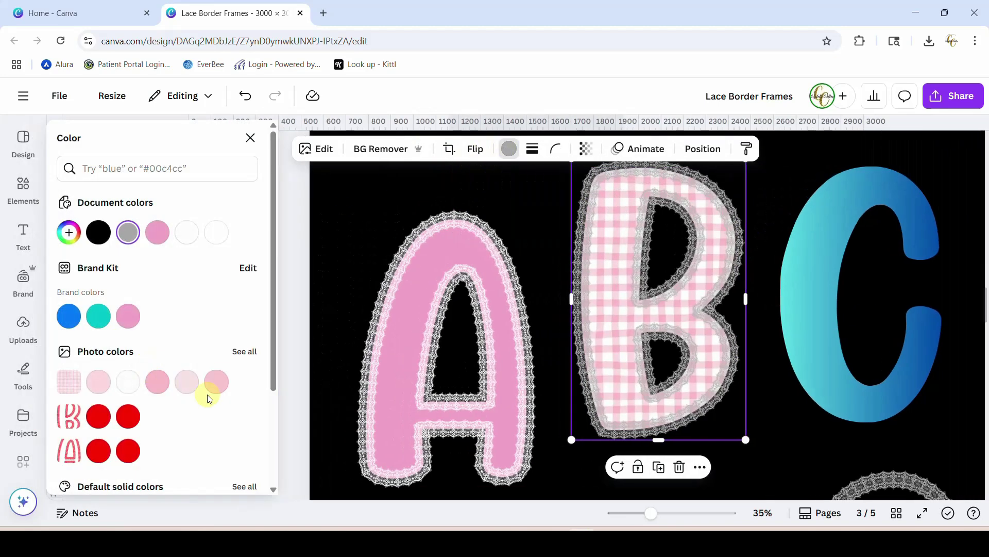
left_click(216, 381)
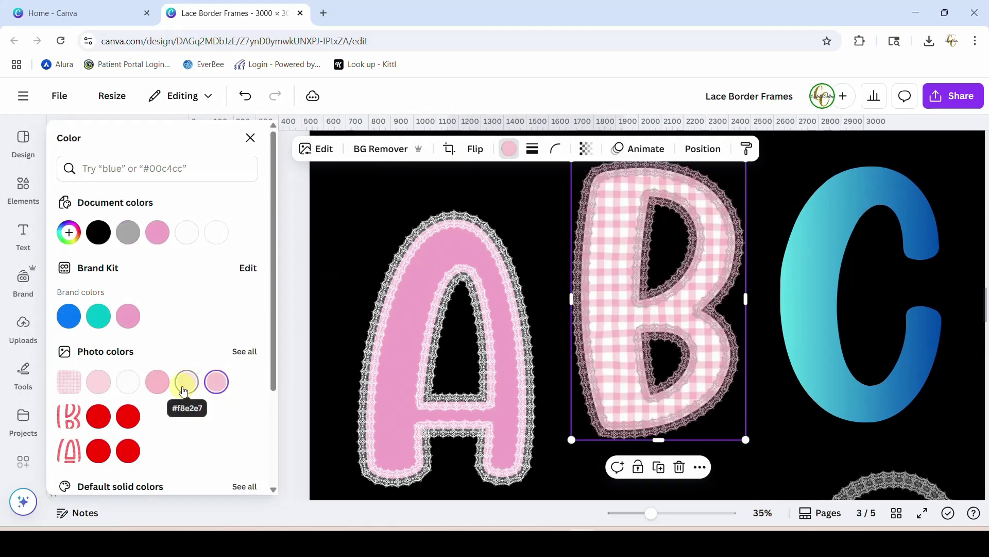
left_click(189, 381)
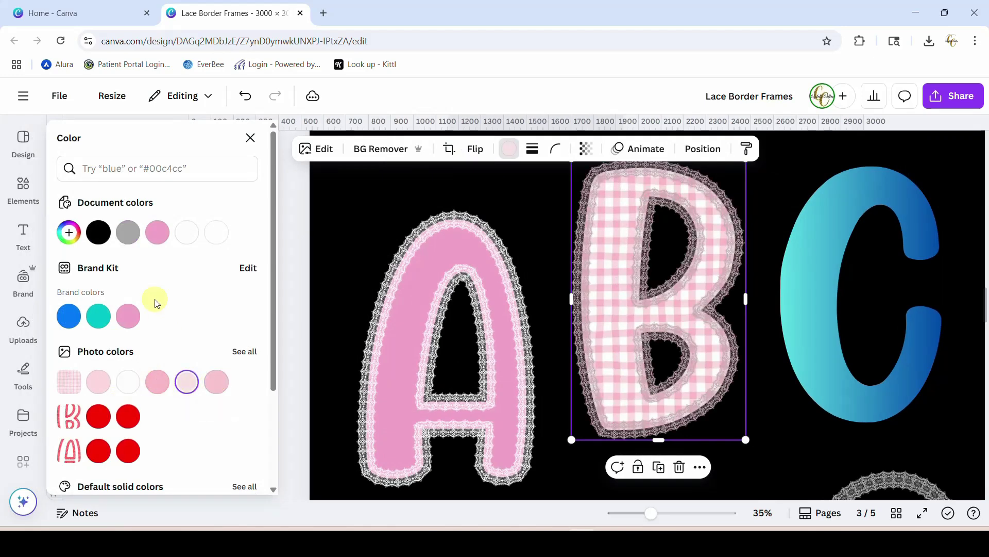
left_click(158, 232)
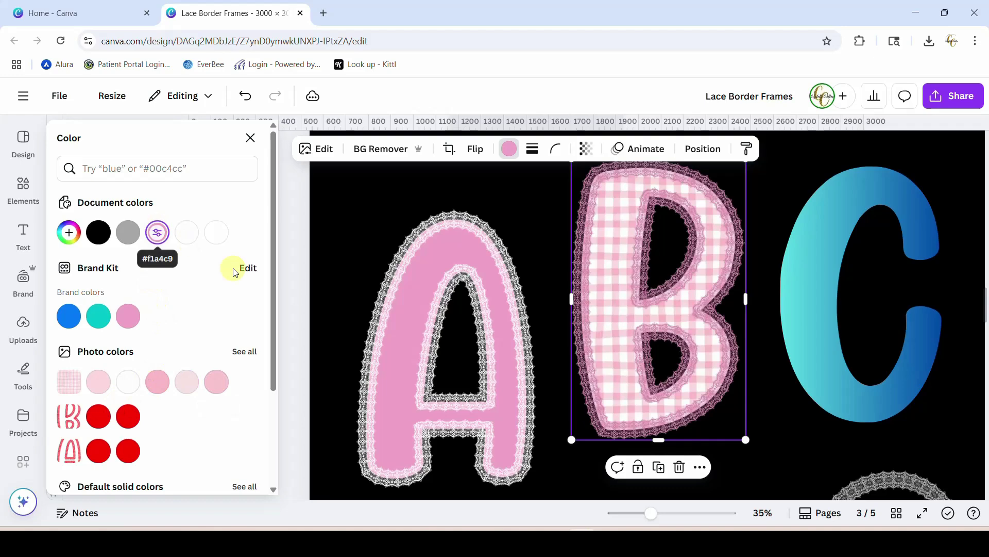
left_click(342, 224)
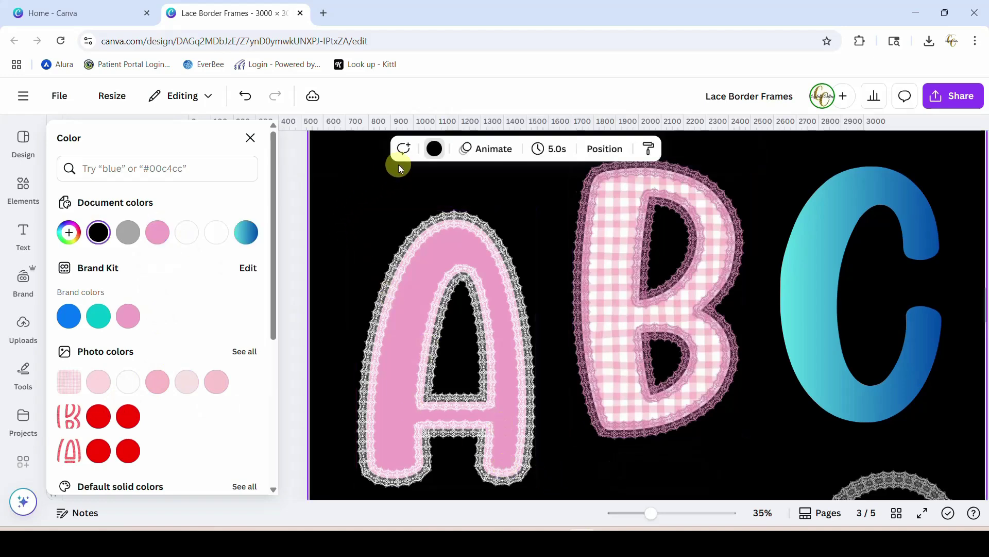
Set the page background colour to white and zoom in on the letters
left_click(435, 149)
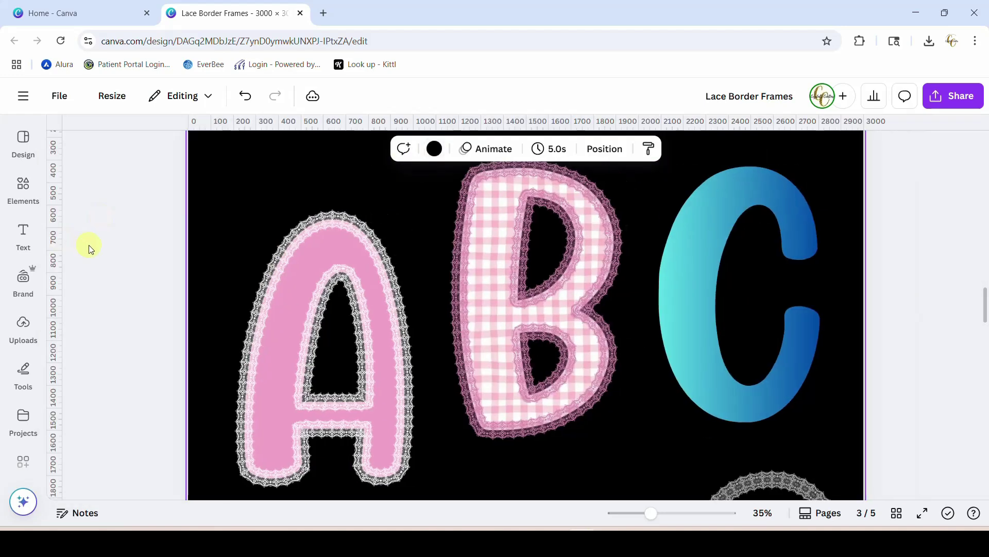
left_click(434, 148)
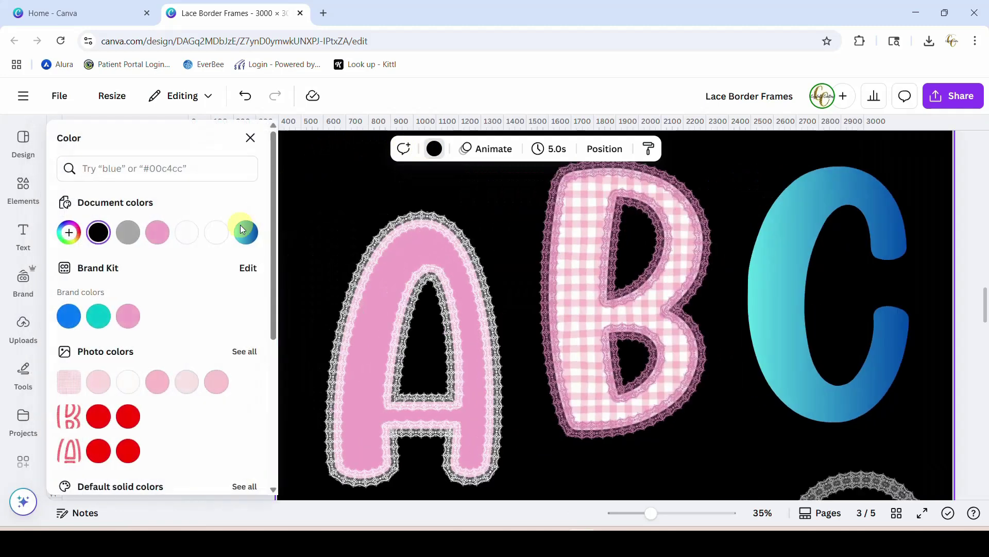
left_click(216, 232)
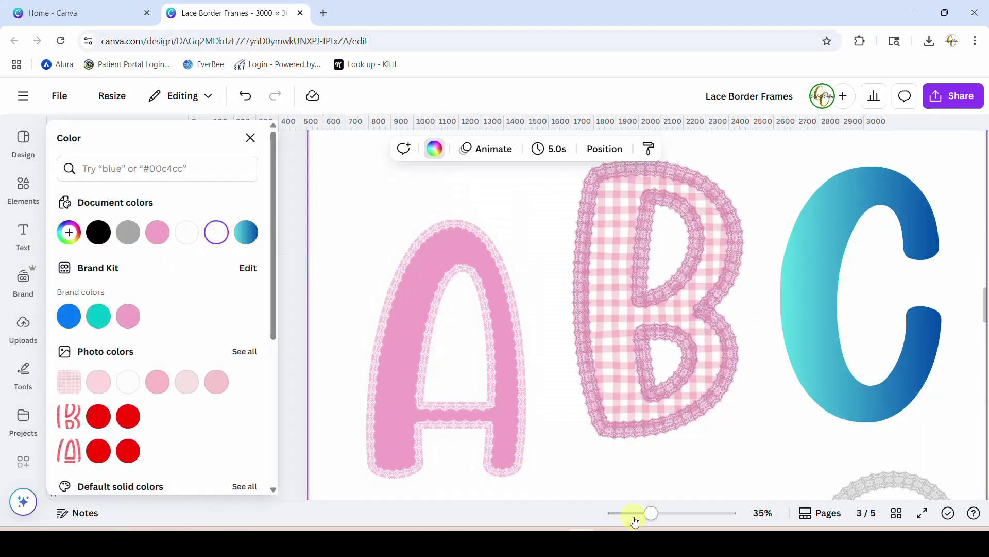
left_click_drag(654, 515, 661, 516)
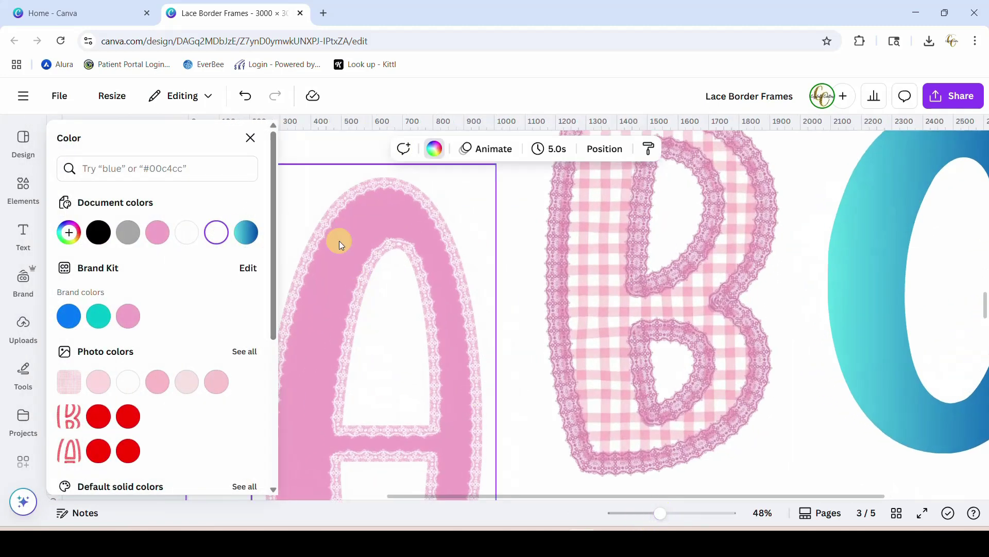
left_click(250, 139)
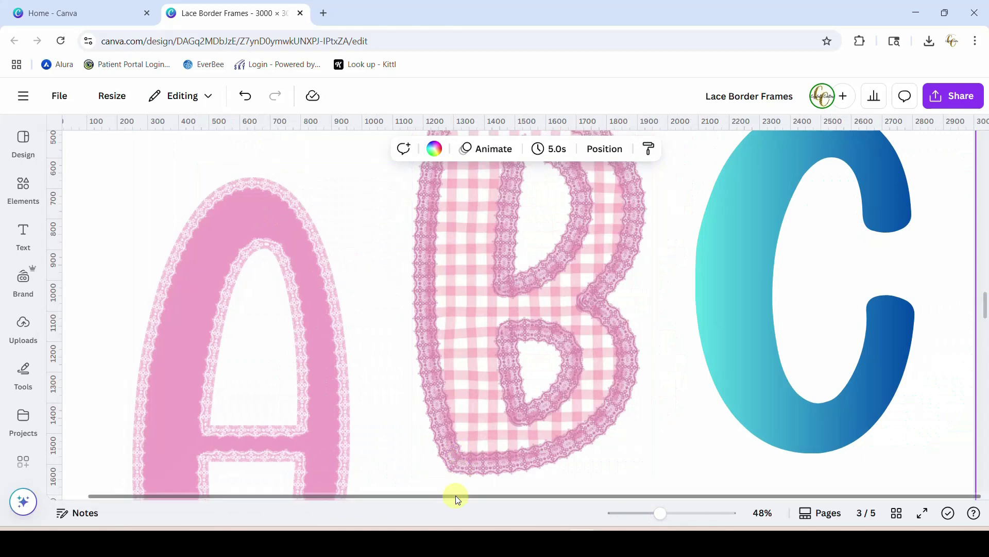
scroll(574, 436, "up", 2)
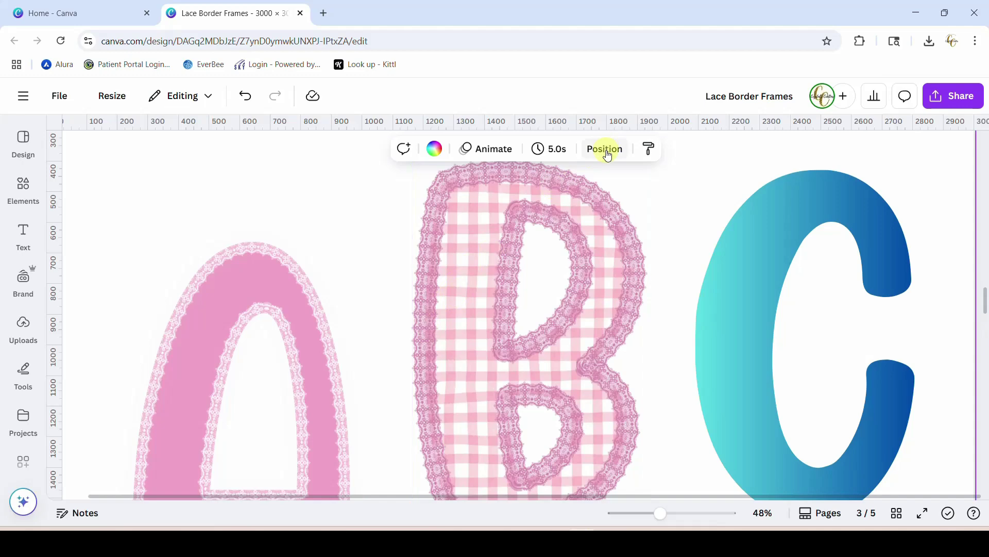
Send the B's pink lace frame backward one layer so the gingham B sits in front
left_click(524, 171)
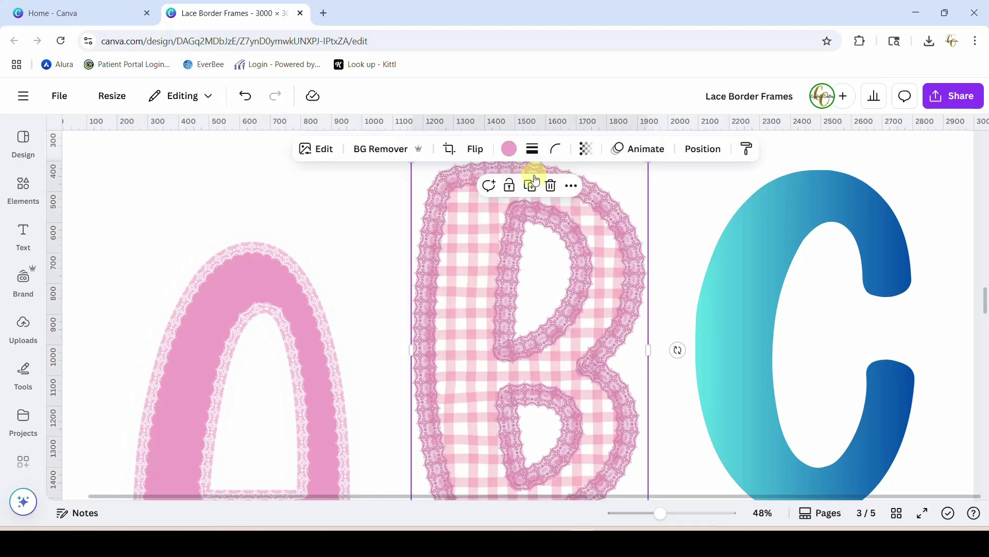
left_click(704, 148)
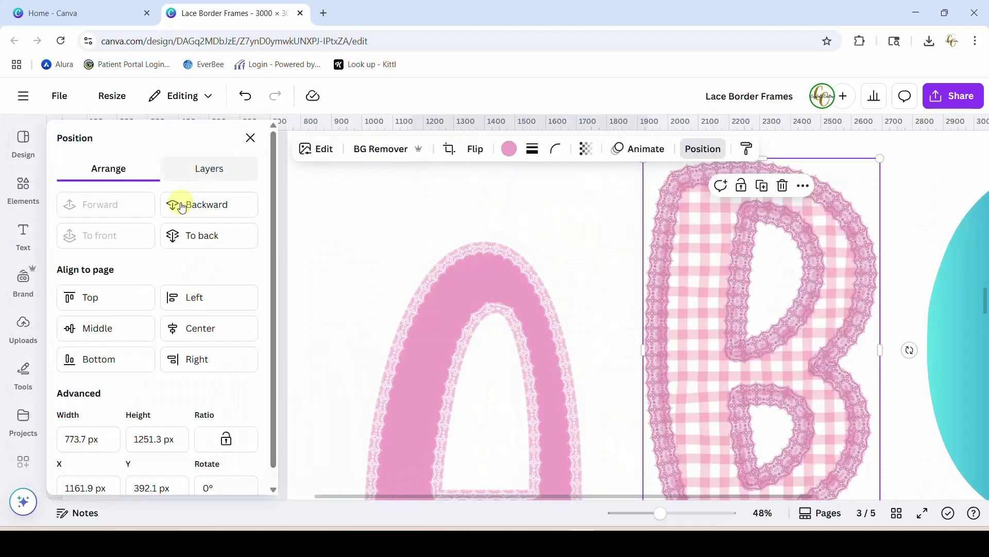
left_click(203, 203)
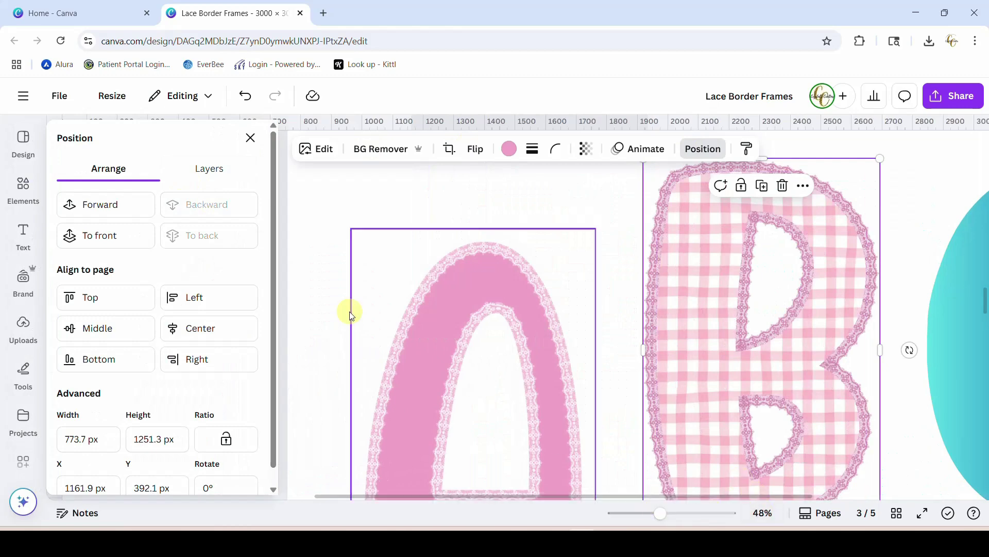
left_click(251, 138)
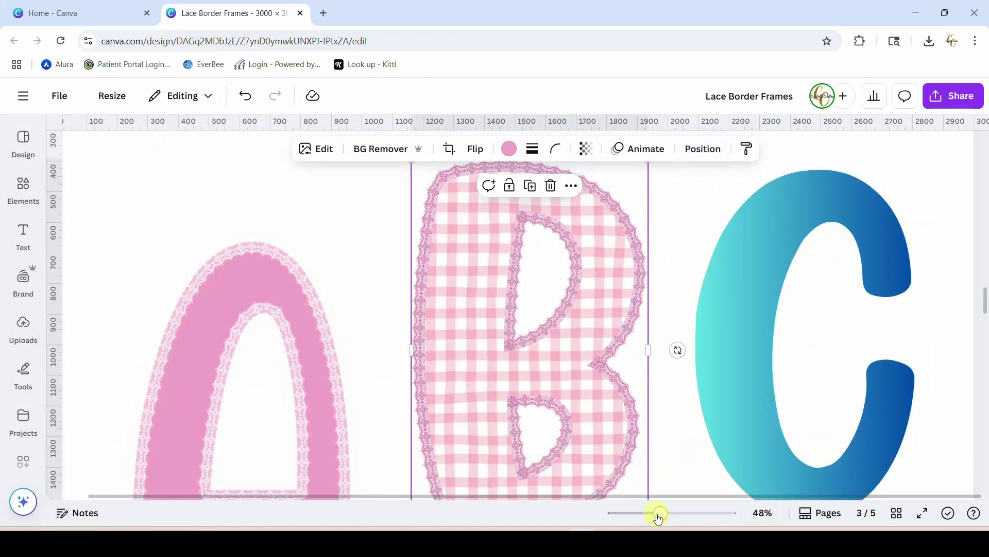
left_click_drag(659, 514, 665, 512)
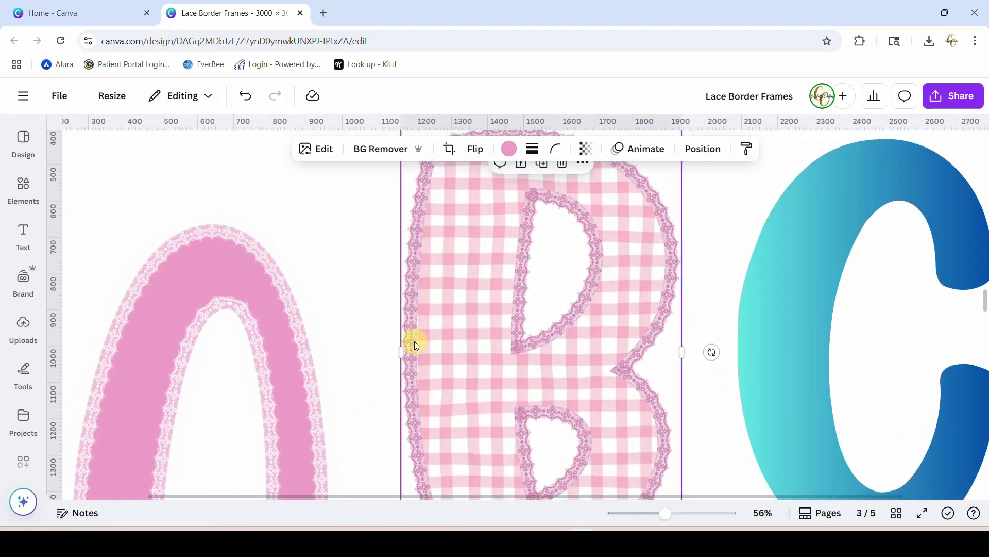
Give the gingham B a solid weight-4 outline and try light pink outline colours
left_click(455, 369)
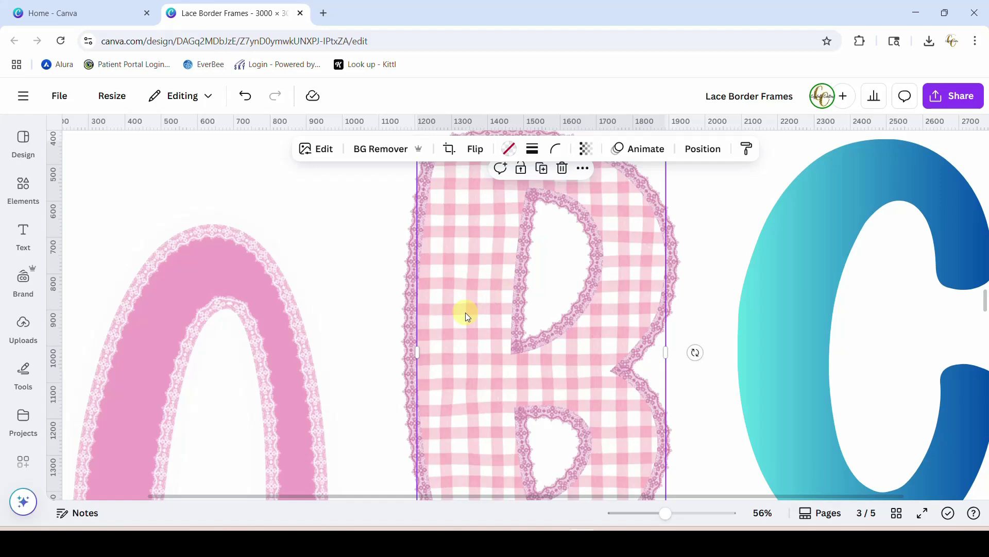
left_click(534, 154)
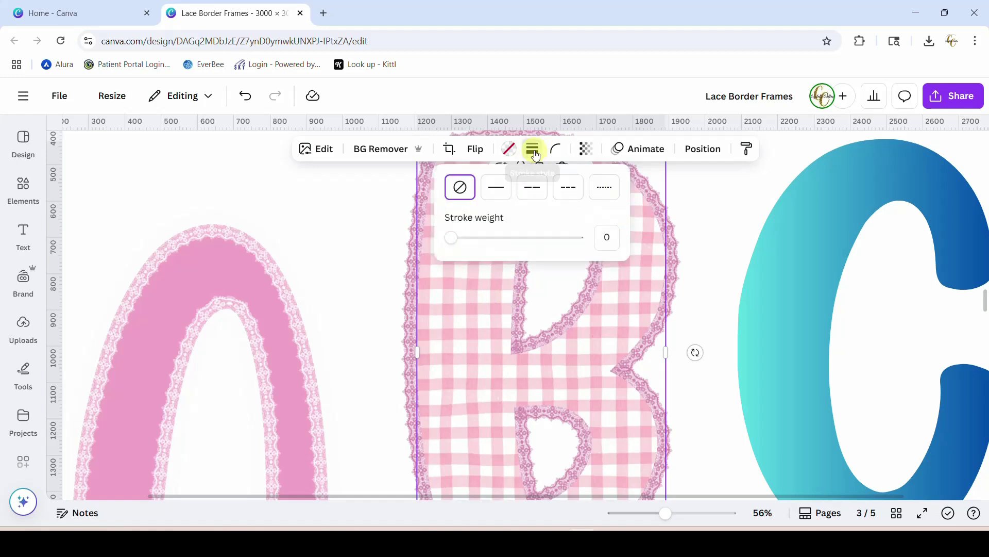
left_click(495, 187)
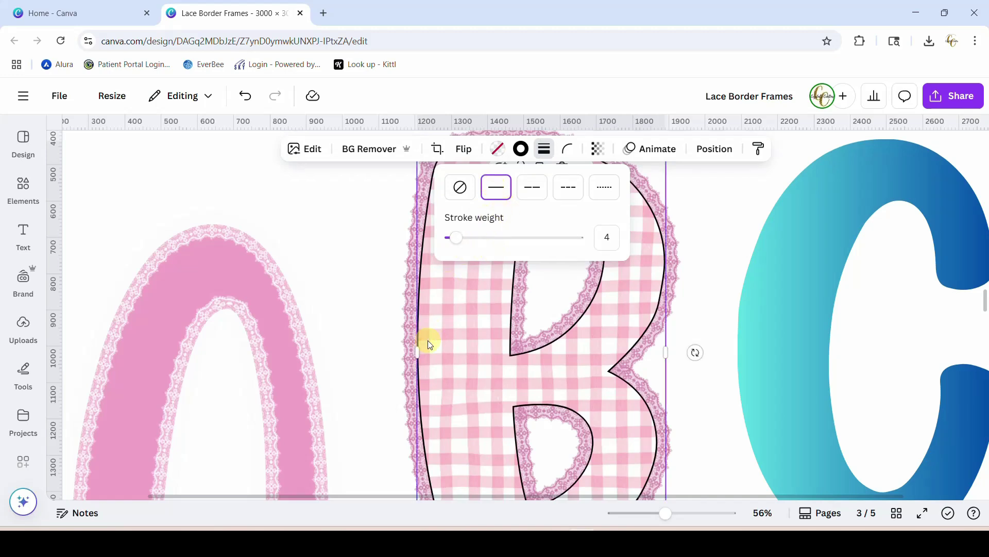
left_click(525, 153)
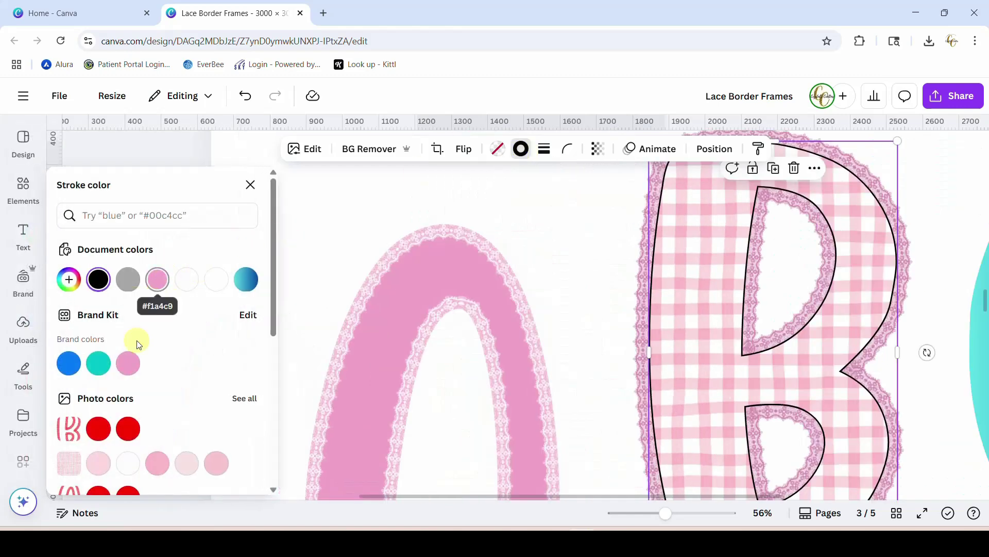
left_click(98, 464)
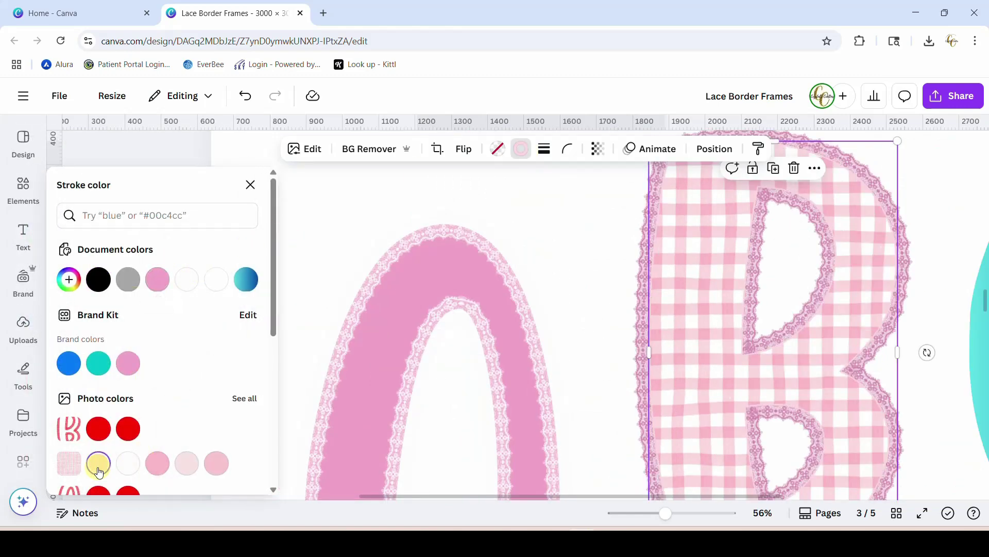
left_click(163, 469)
left_click_drag(666, 513, 682, 512)
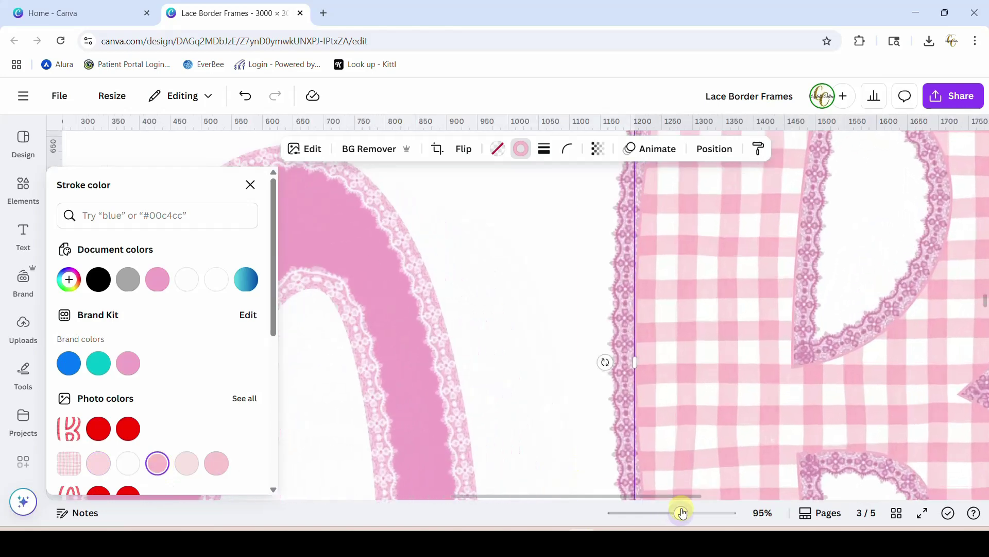
left_click(541, 404)
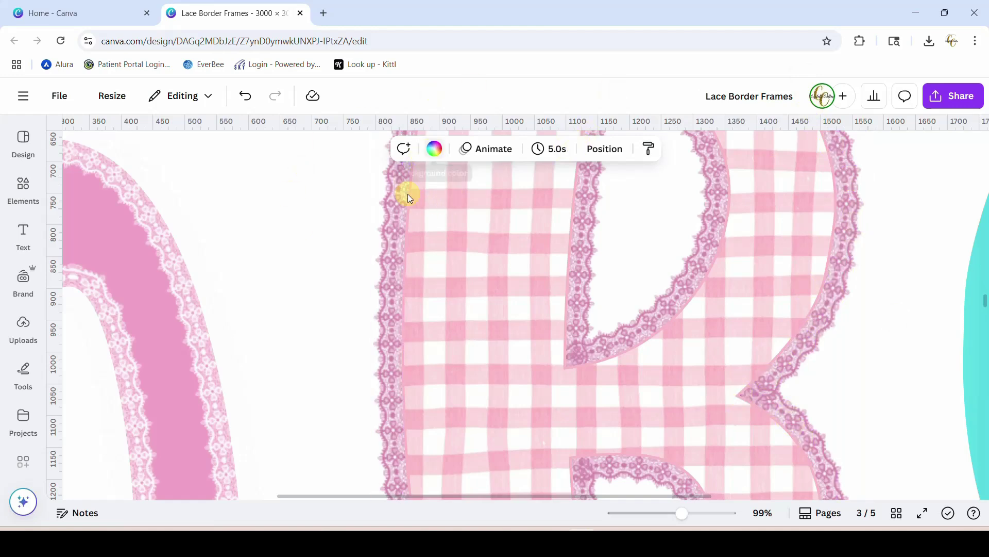
Set the gingham B's outline colour to pink #f1a4c9 and zoom in on its edge
left_click(405, 243)
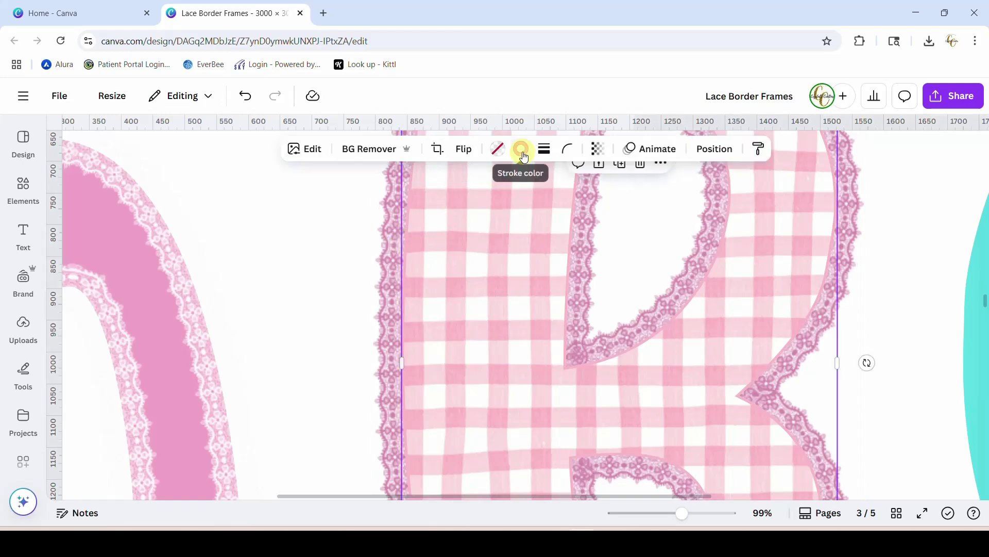
left_click(521, 149)
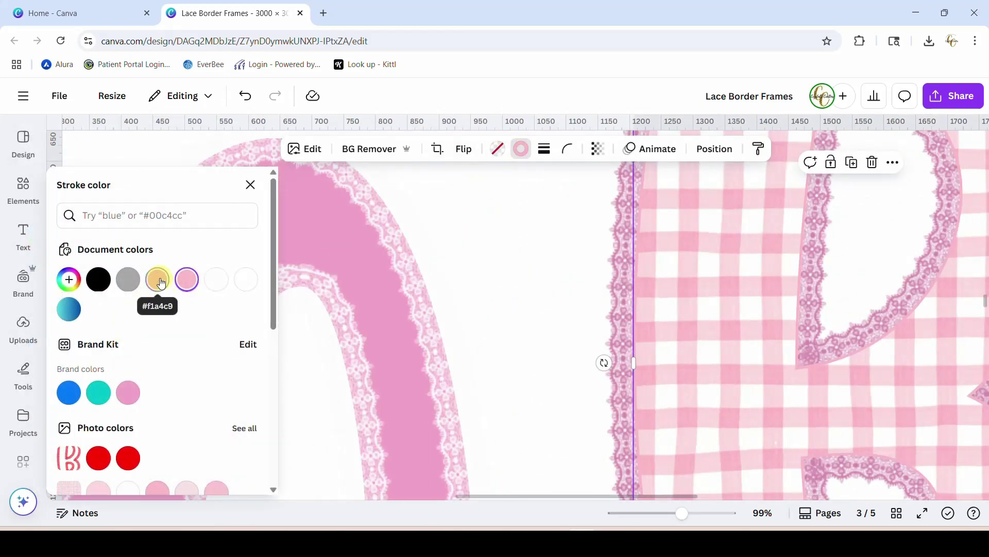
left_click(162, 282)
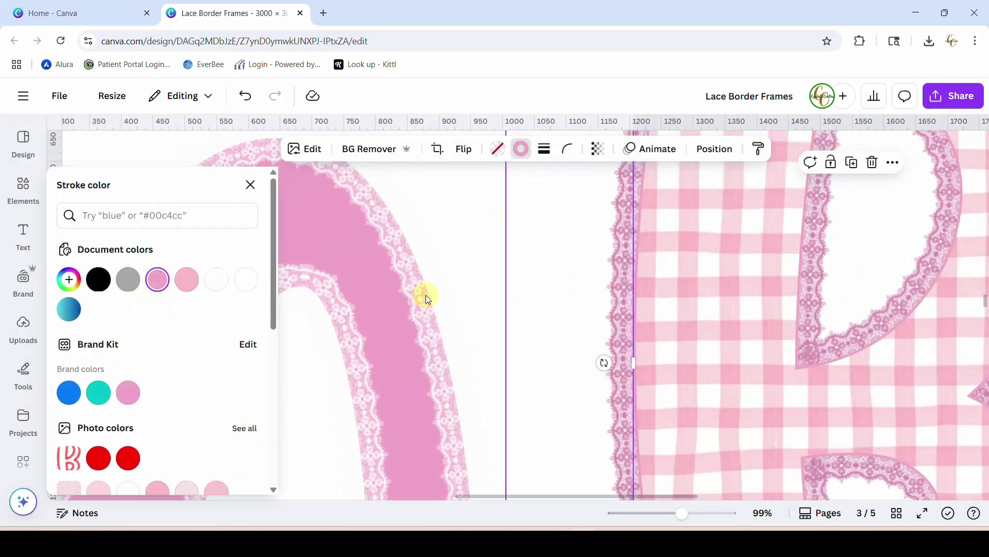
left_click(464, 292)
scroll(654, 448, "down", 10)
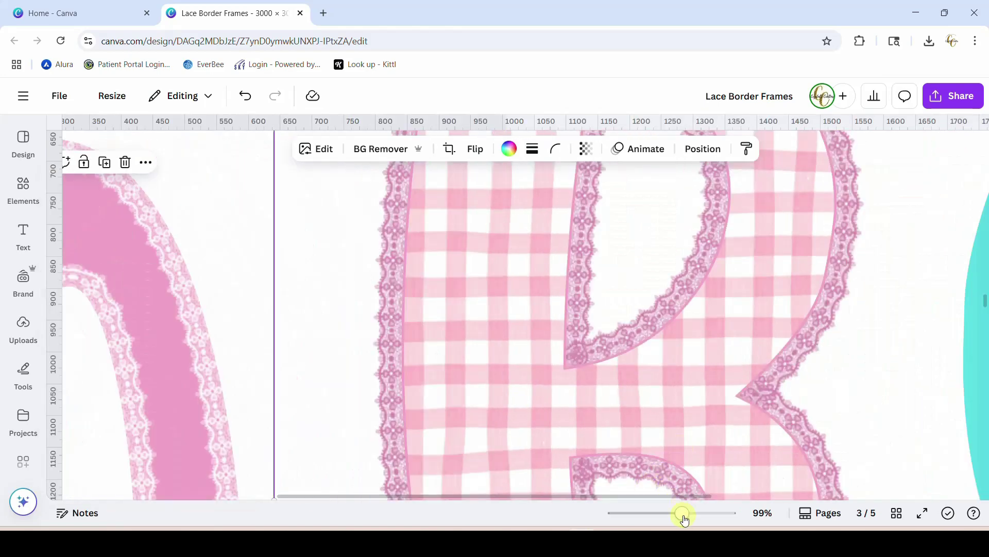
left_click_drag(685, 513, 698, 515)
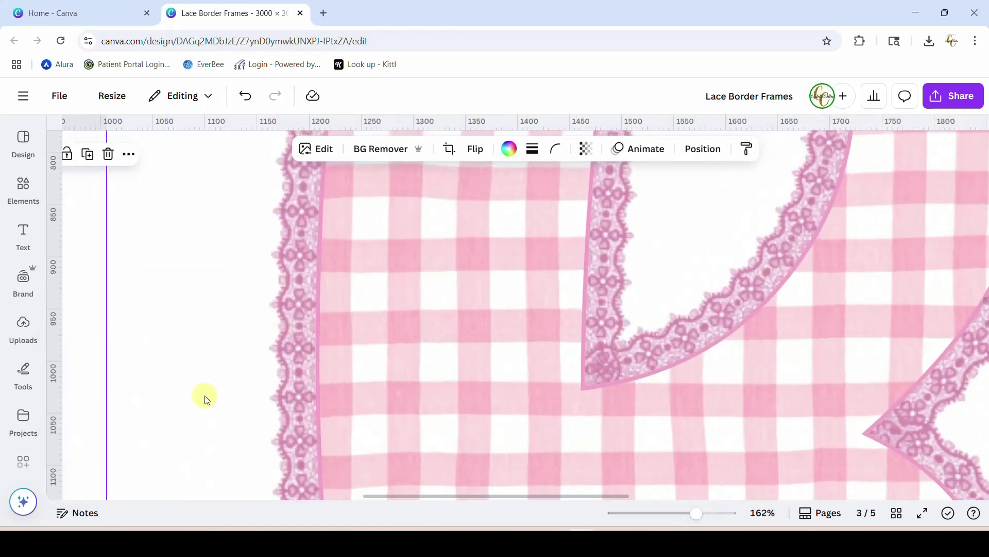
Drag the grey lace C up into the middle of the page
left_click_drag(697, 515, 648, 515)
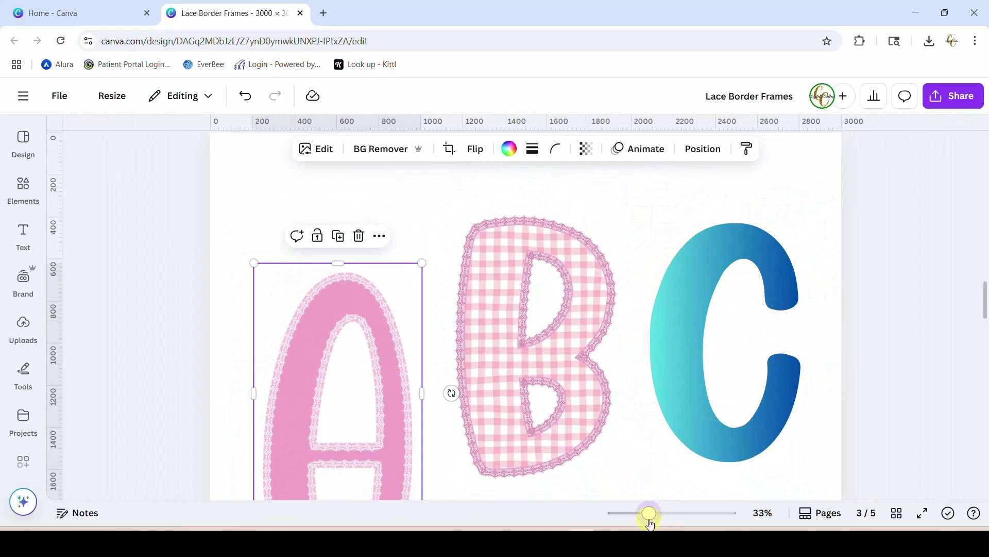
scroll(835, 371, "down", 3)
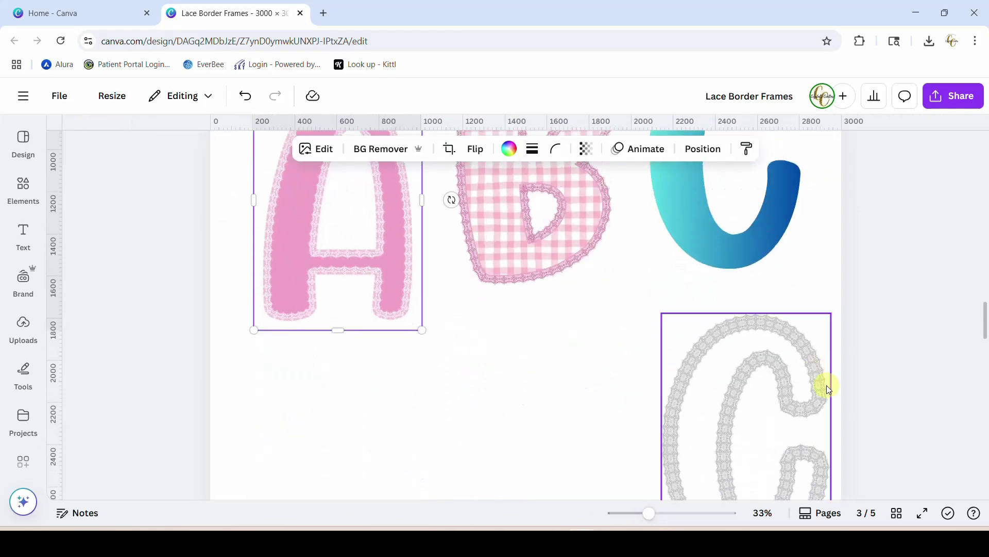
scroll(837, 389, "down", 3)
left_click_drag(684, 381, 510, 354)
Recolour the lace C with the dark blue default solid swatch
left_click(510, 150)
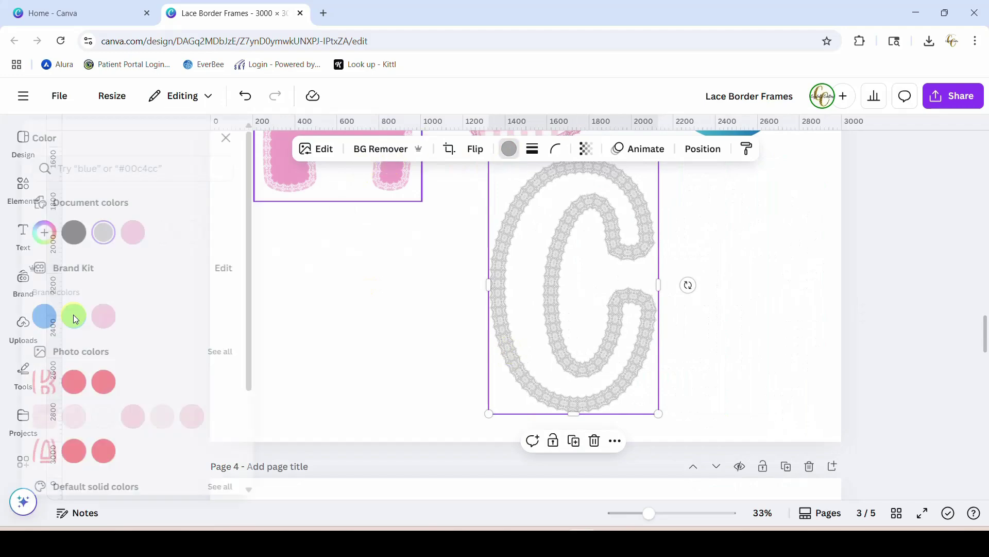
scroll(135, 330, "down", 3)
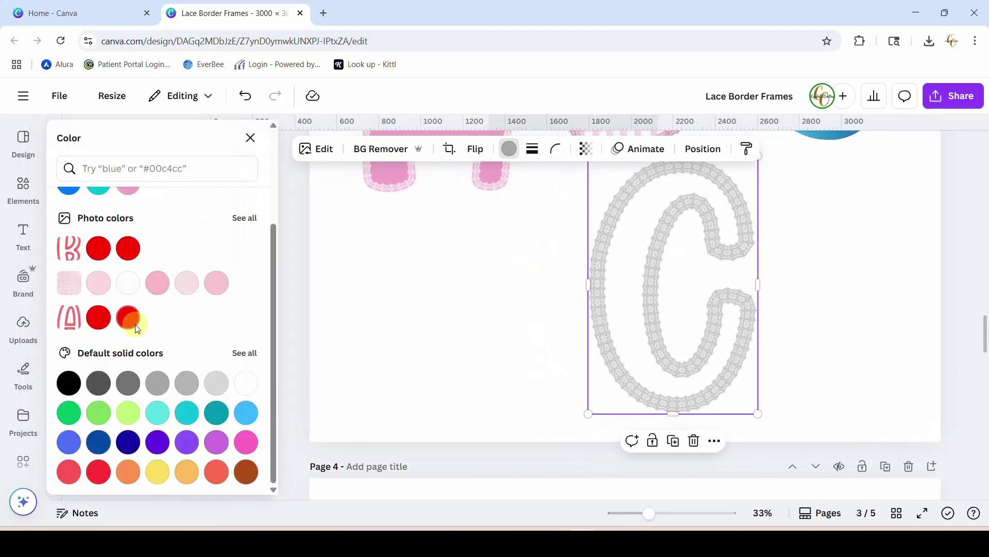
left_click(100, 444)
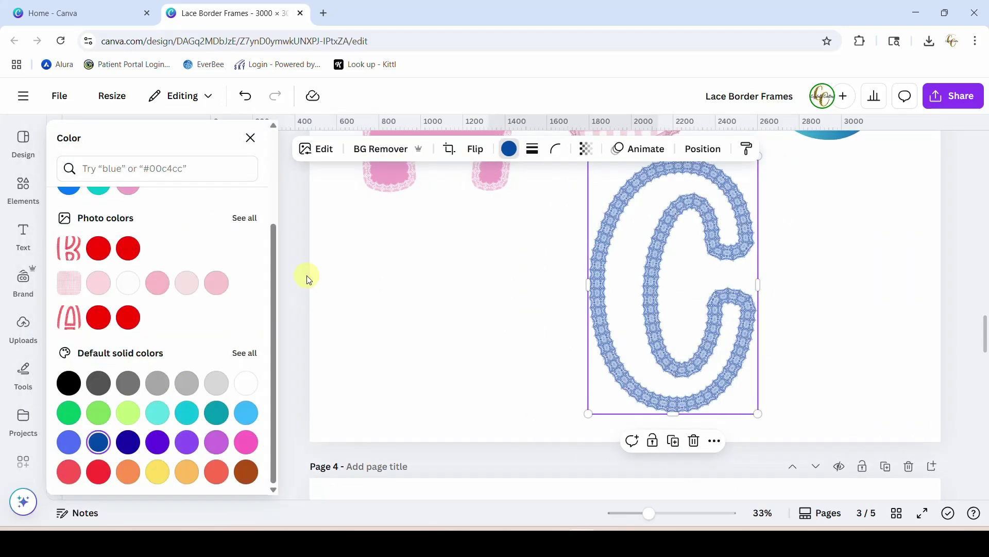
key("Escape")
Adjust the lace C image: vignette 62, sharpness 44, clarity -48
left_click(325, 150)
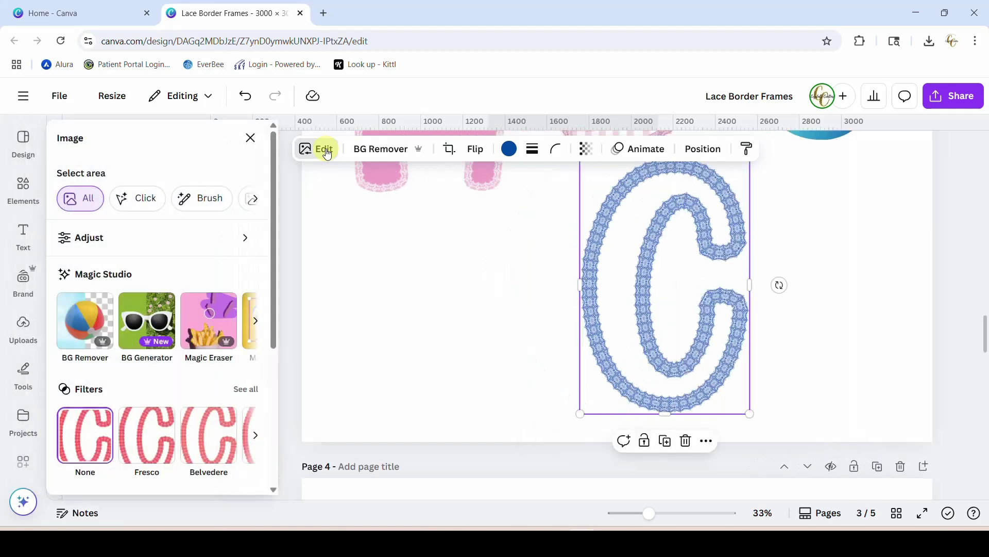
left_click(86, 239)
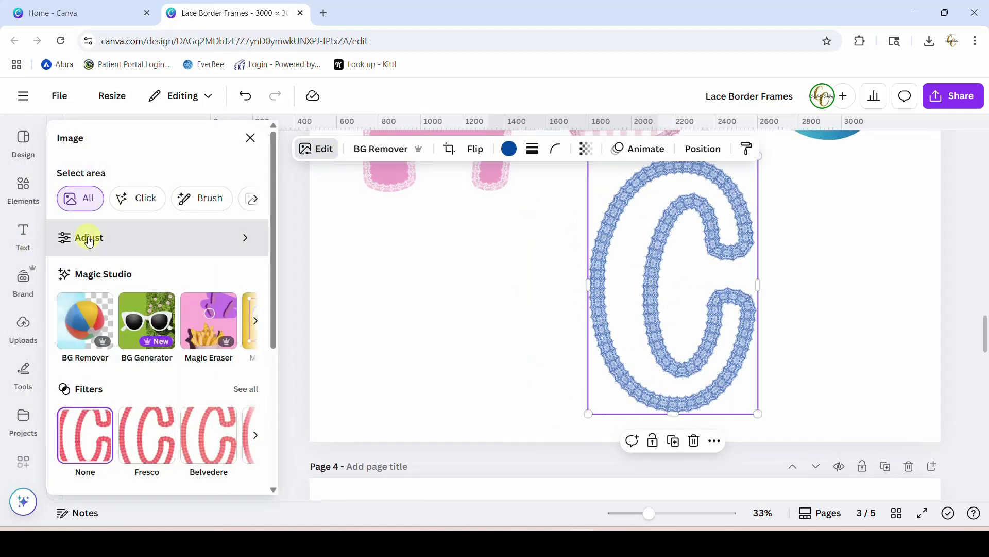
scroll(166, 369, "down", 10)
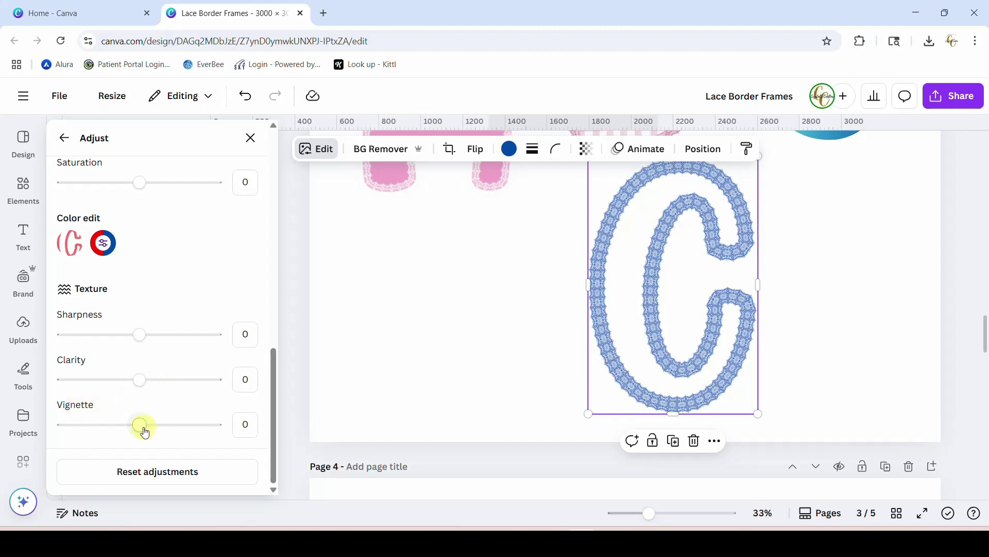
left_click_drag(144, 430, 189, 440)
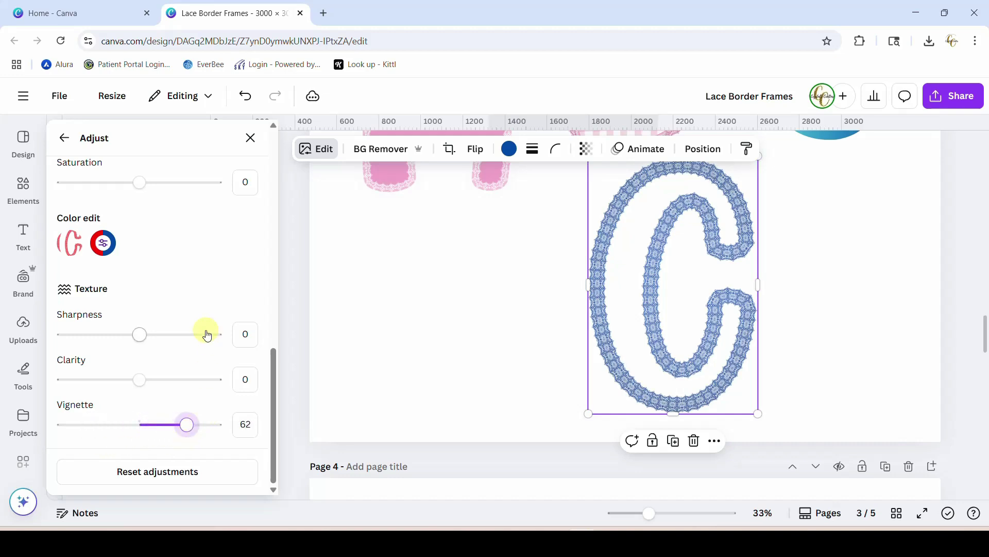
left_click_drag(139, 334, 174, 334)
left_click_drag(138, 386, 100, 381)
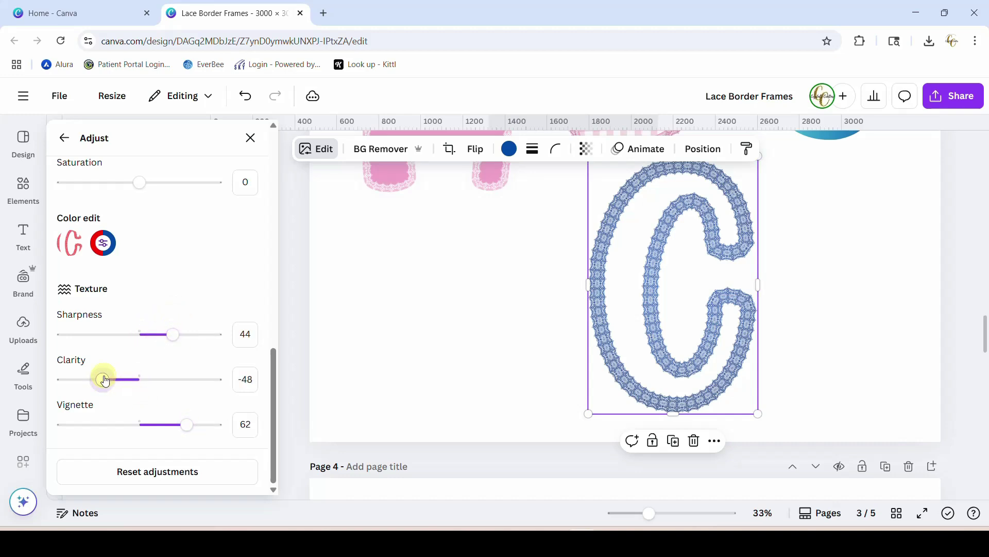
Set blacks -79, whites -44, shadows 26, highlights 41, contrast 37 and brightness 49 on the lace C
scroll(119, 360, "up", 5)
left_click_drag(140, 315, 78, 314)
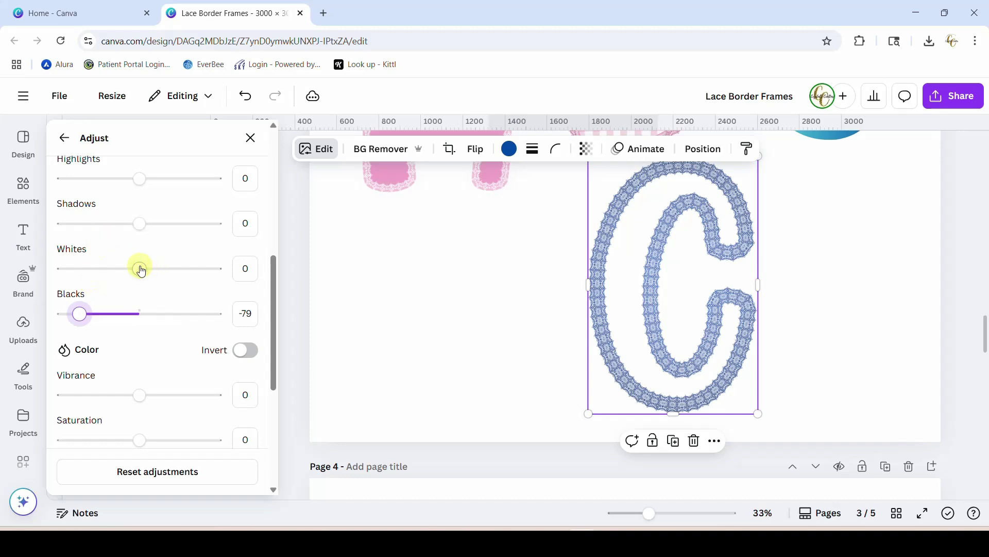
left_click_drag(140, 269, 106, 268)
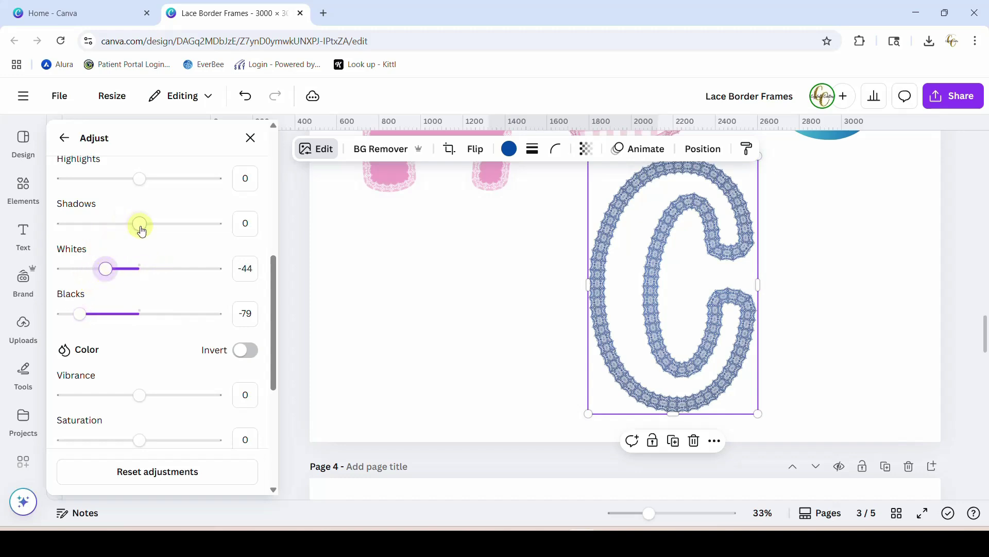
mouse_move(141, 230)
left_mouse_down()
mouse_move(177, 224)
mouse_move(160, 223)
left_mouse_up()
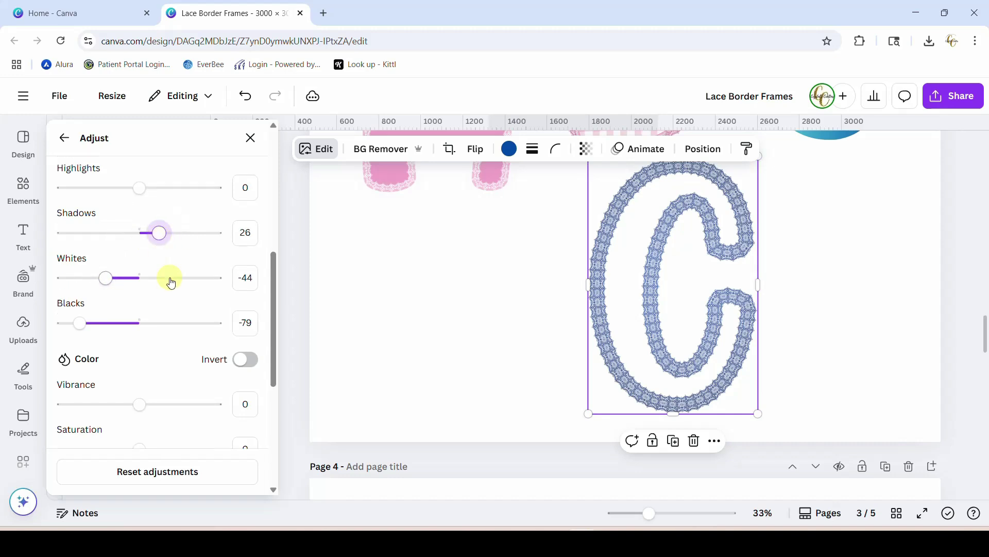
scroll(171, 282, "up", 3)
left_click_drag(139, 308, 174, 307)
left_click_drag(138, 266, 169, 277)
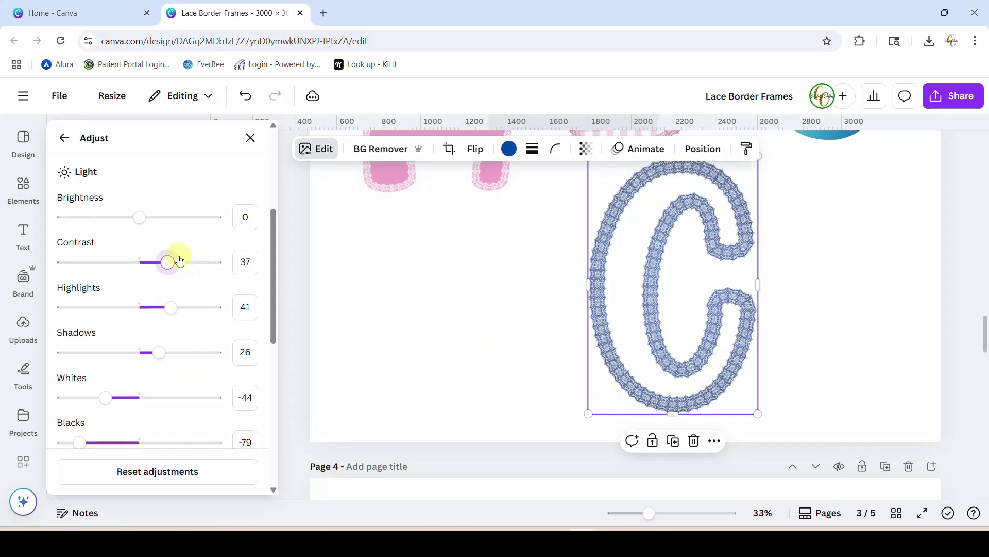
left_click_drag(144, 220, 181, 229)
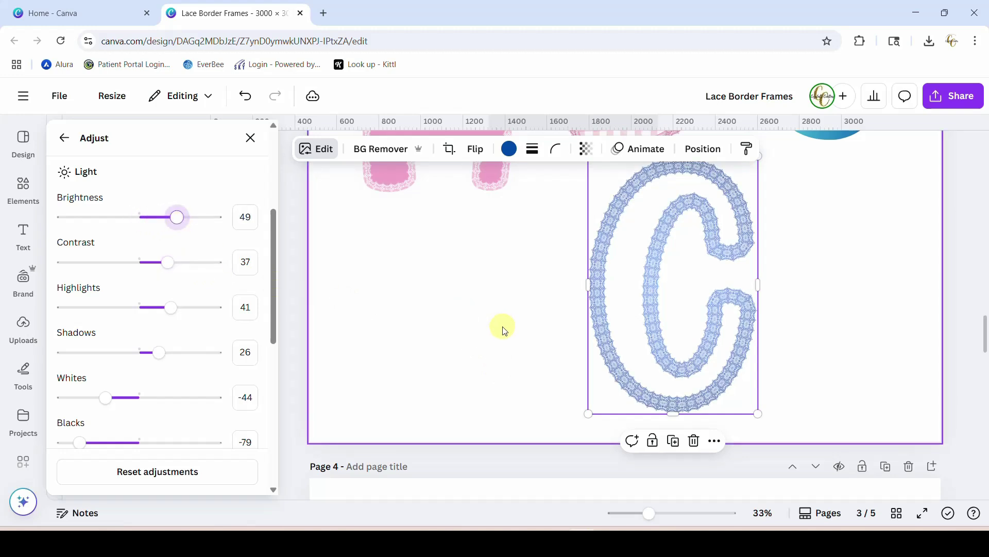
left_click(460, 342)
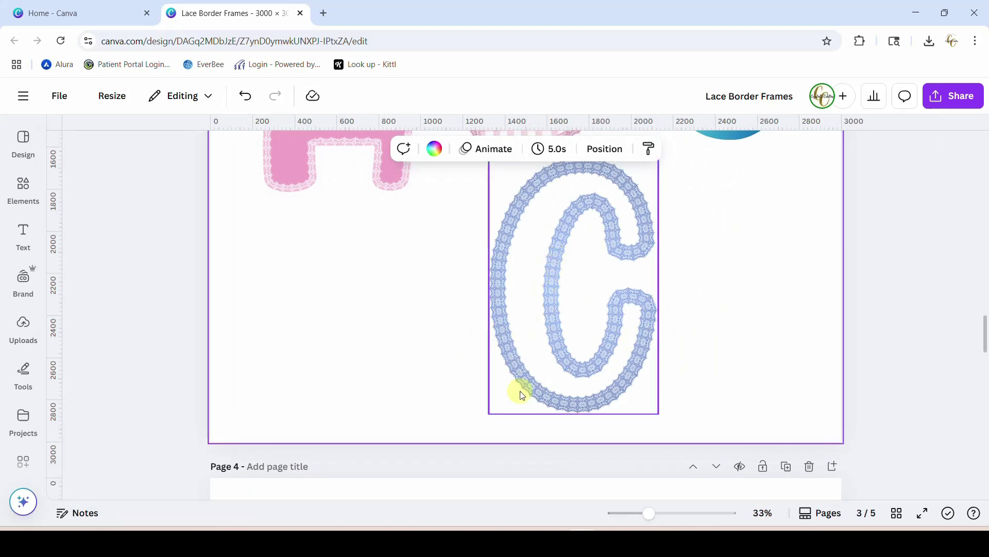
left_click(950, 331)
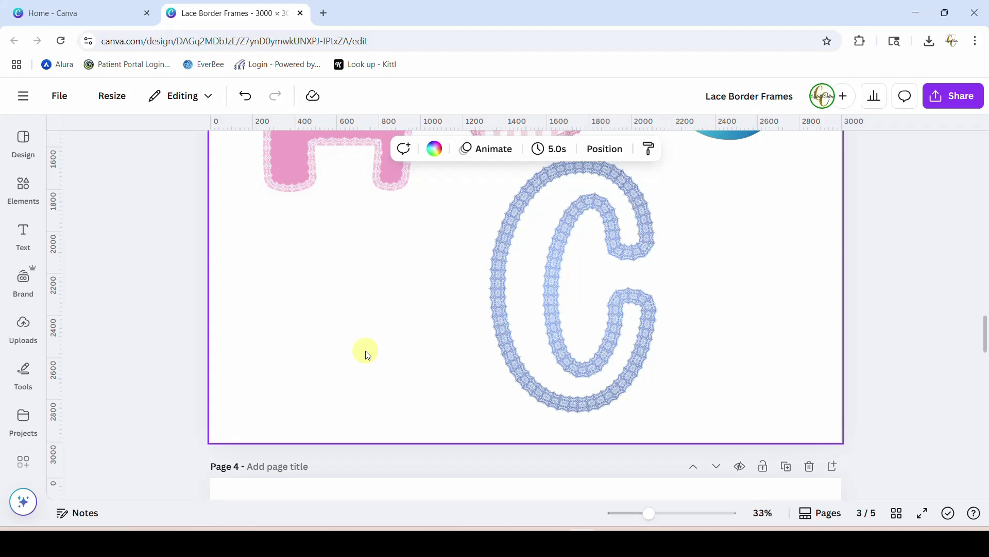
scroll(366, 353, "up", 4)
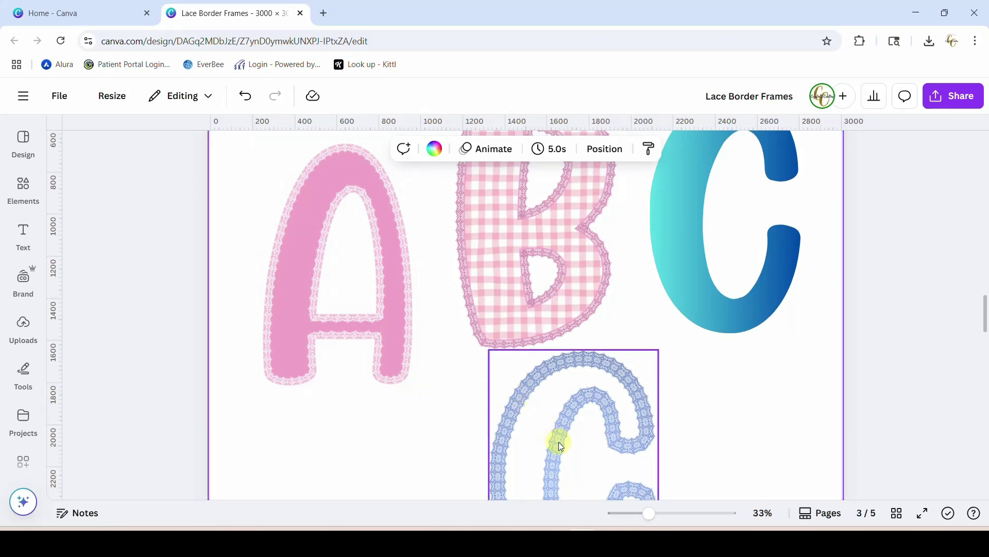
left_click_drag(558, 441, 740, 194)
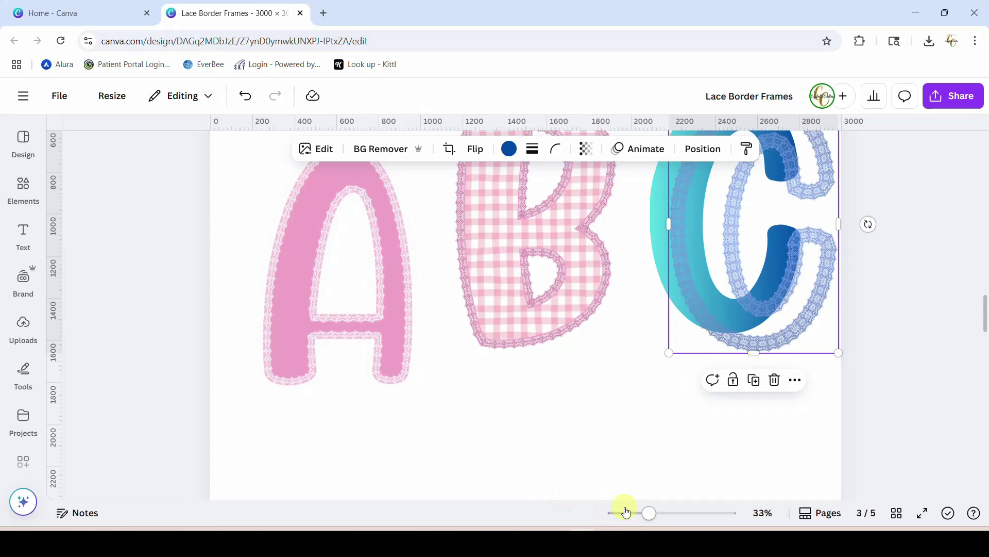
Move the gingham B and its lace outline left so the B overlaps the A
left_click_drag(654, 514, 660, 512)
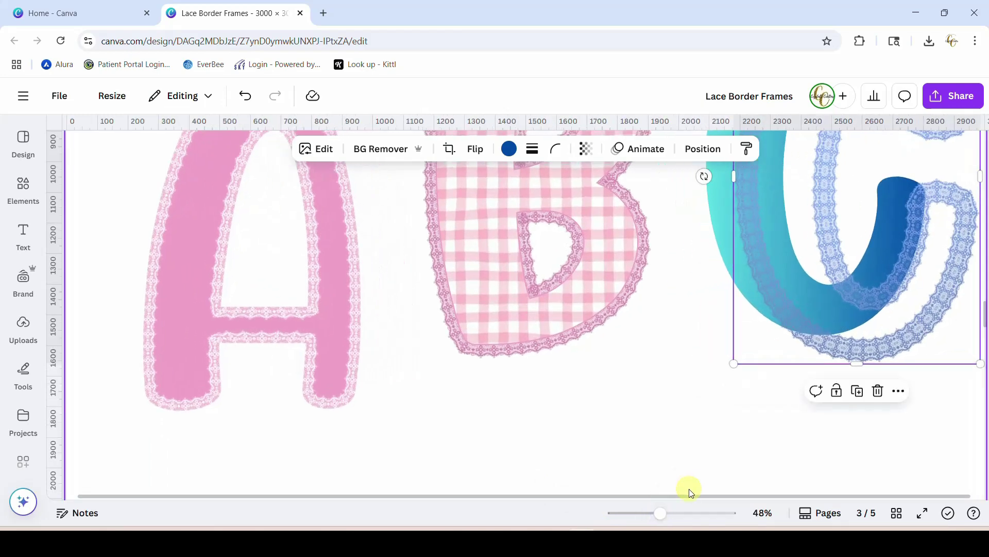
scroll(714, 419, "up", 5)
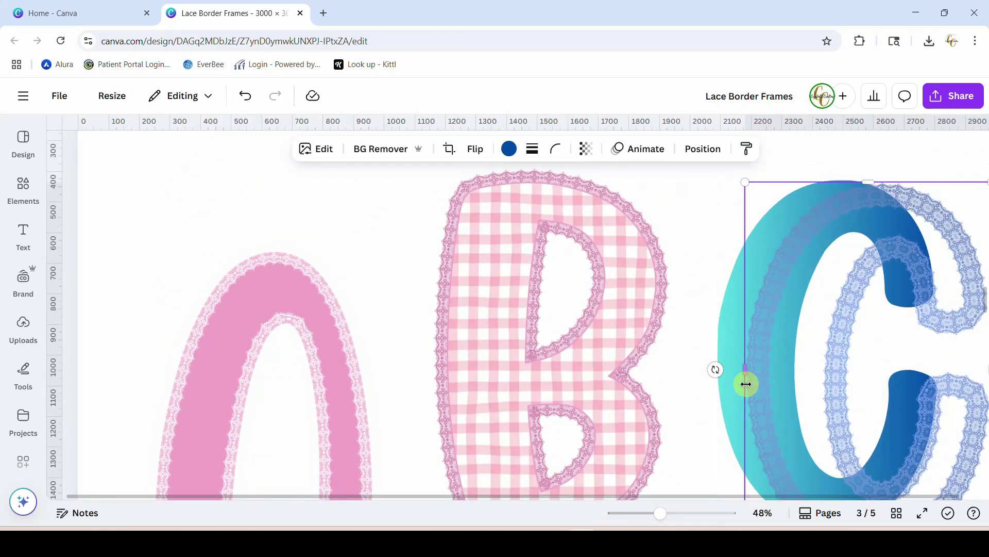
left_click(430, 409)
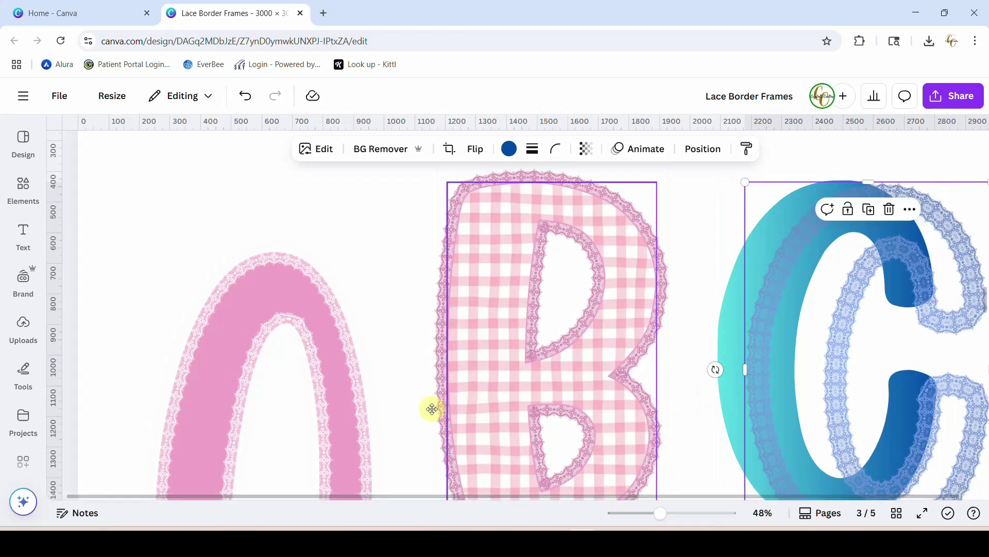
left_click_drag(431, 408, 220, 370)
left_click(549, 397)
left_click_drag(548, 398, 355, 369)
left_click(680, 388)
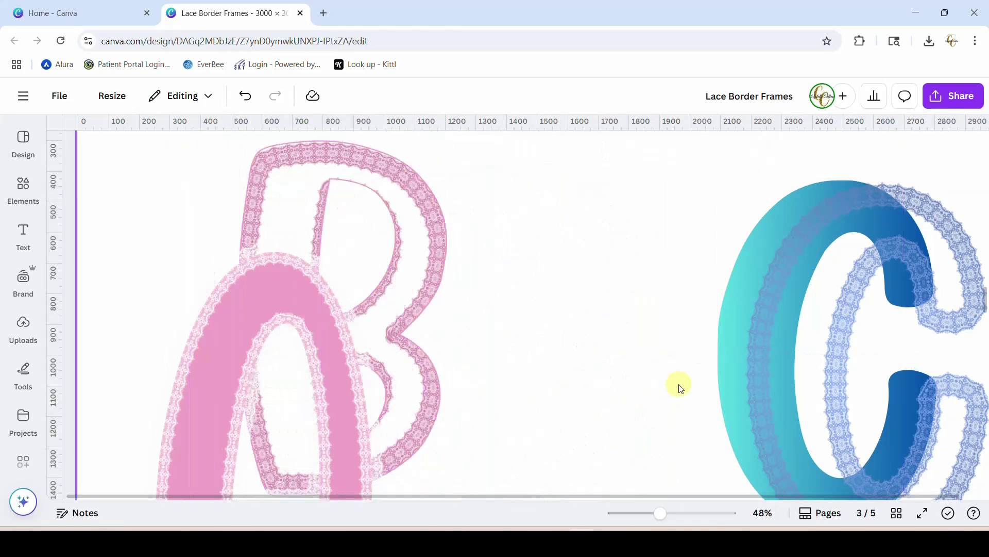
Align the two C layers to middle and centre on each other
left_click(773, 389)
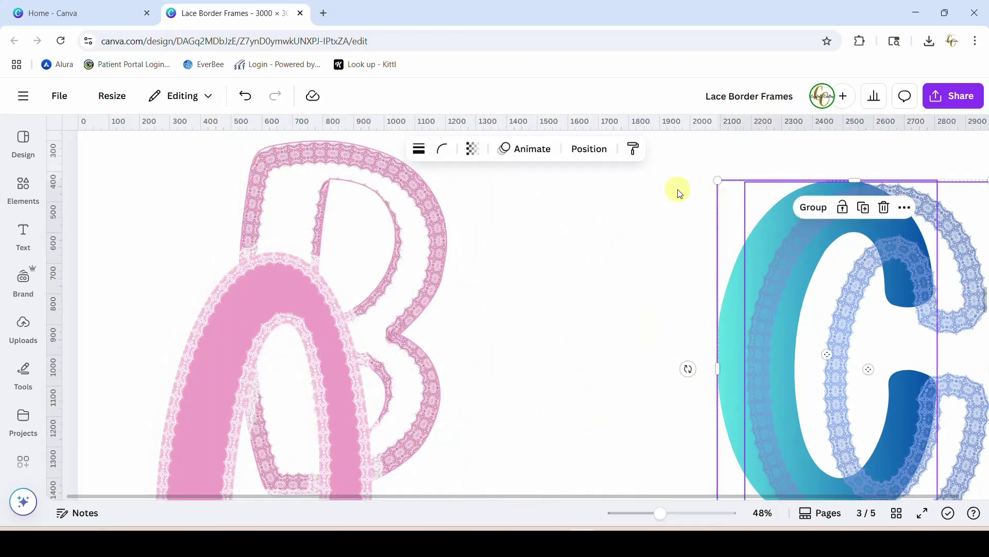
left_click(587, 148)
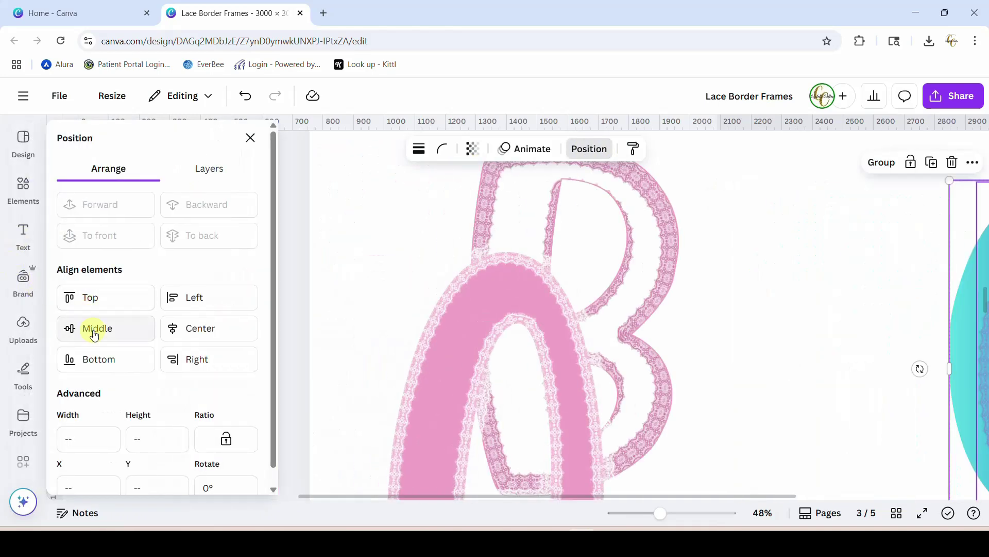
left_click(94, 333)
left_click(199, 328)
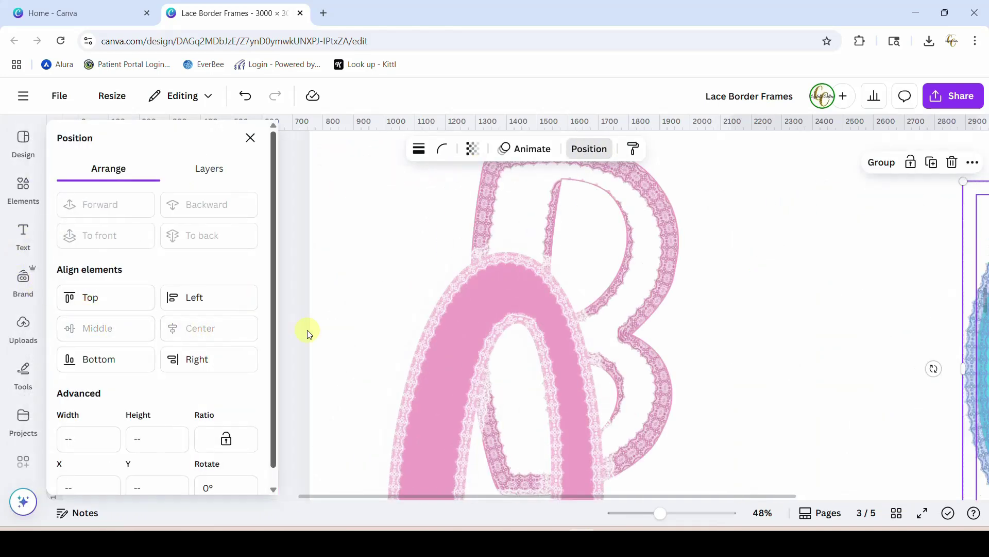
left_click(250, 140)
Enlarge the C group by its corner and place it beside the B
left_click_drag(662, 515, 635, 514)
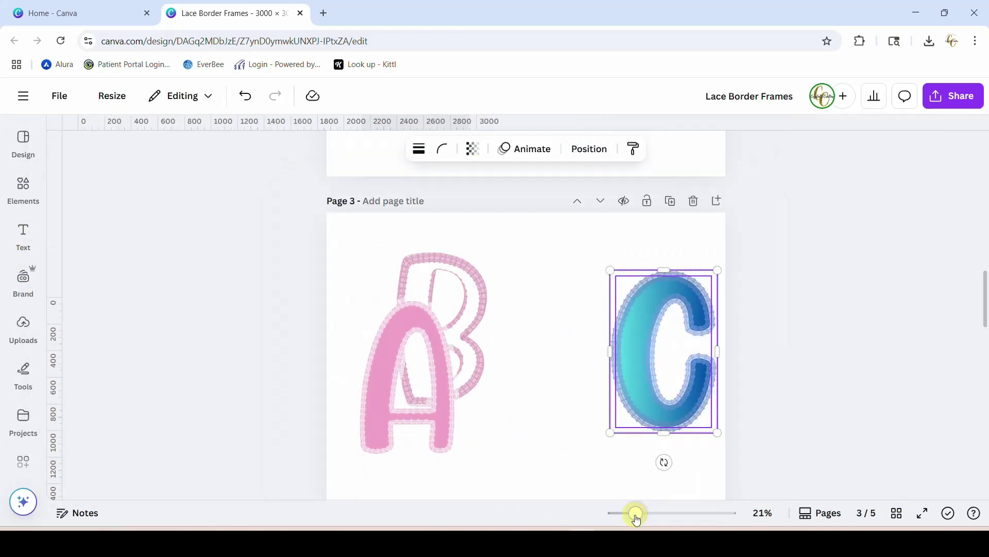
left_click_drag(641, 411, 561, 446)
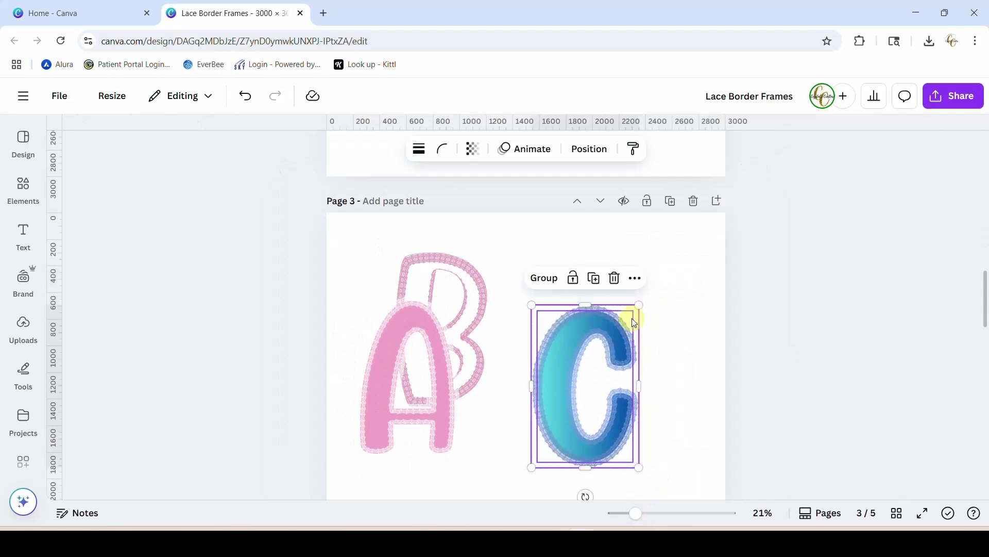
left_click_drag(638, 306, 707, 201)
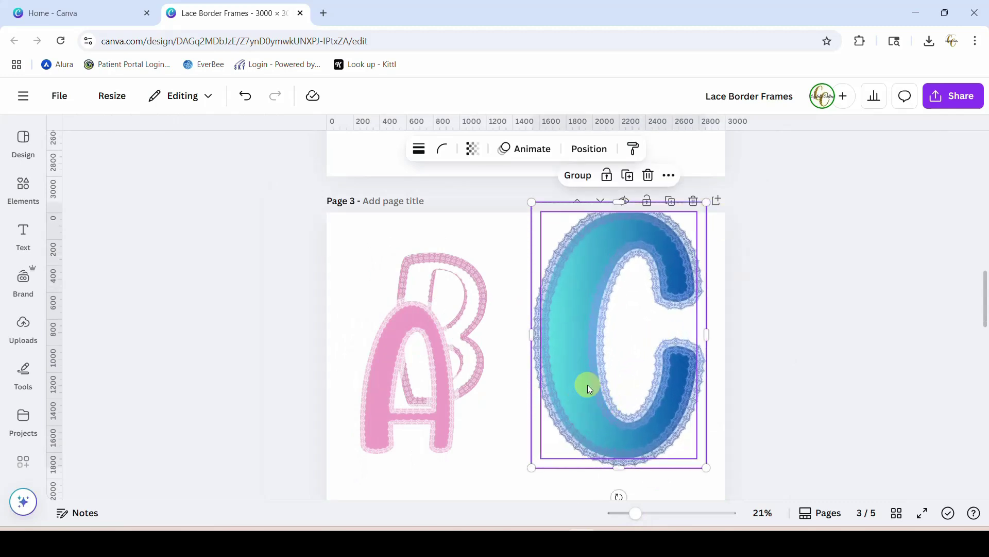
left_click_drag(589, 387, 567, 423)
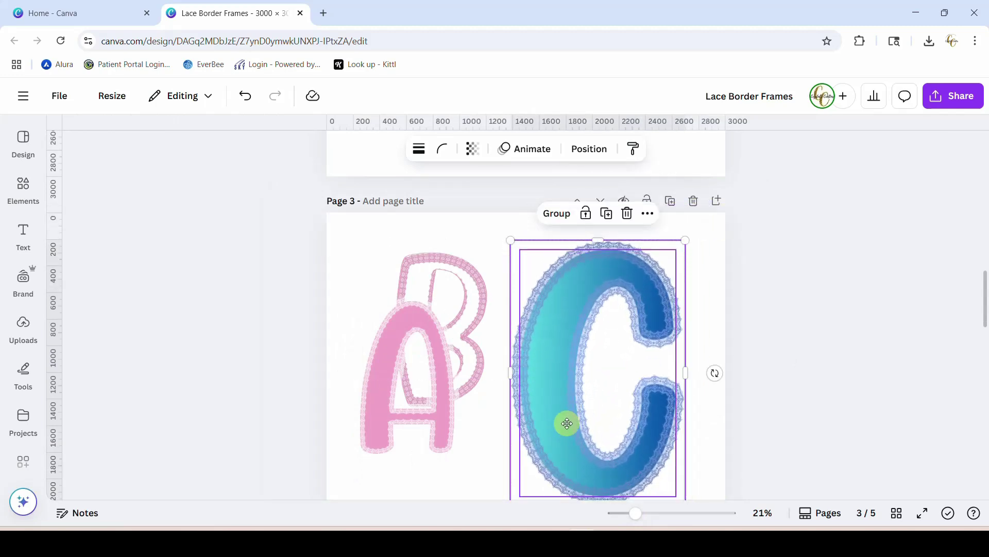
left_click(785, 374)
Send the blue lace C backward behind the gradient C
left_click(602, 242)
left_click(602, 242)
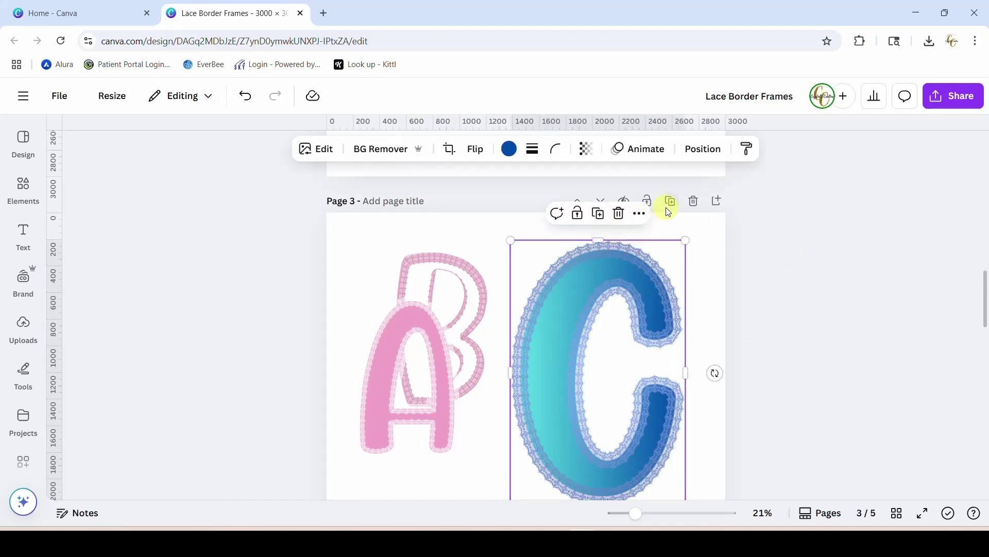
left_click(706, 150)
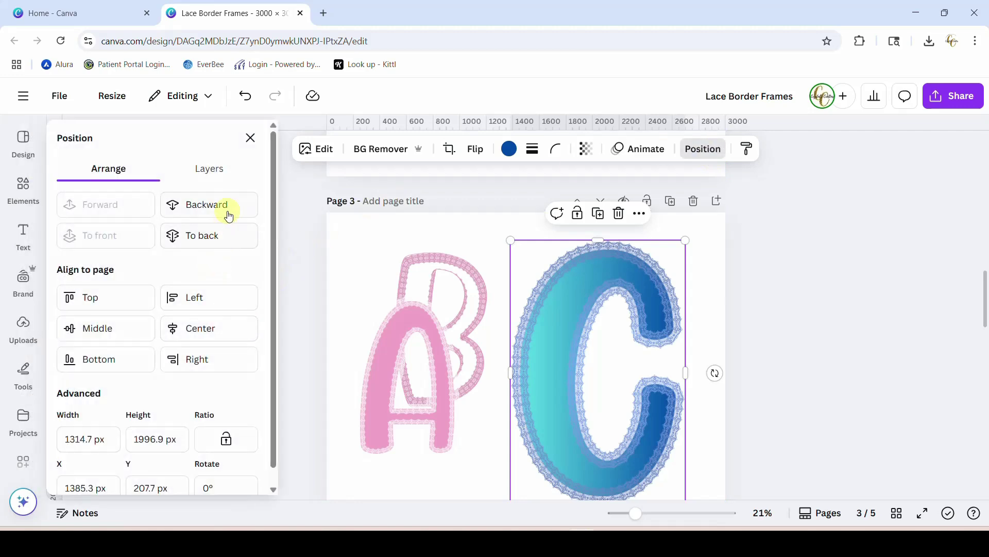
left_click(229, 208)
left_click(770, 317)
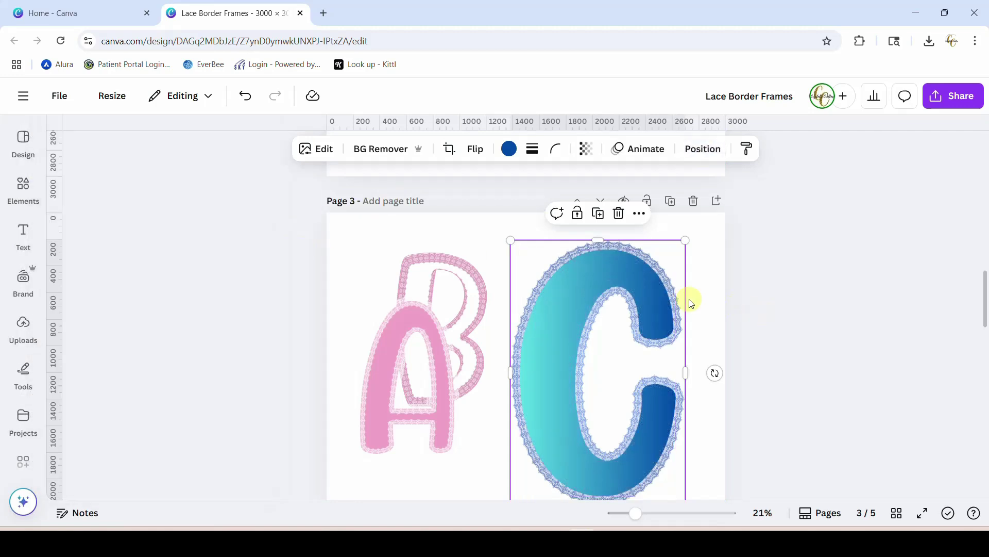
left_click(583, 286)
Keep the C's gradient fill and add a solid outline in the teal-to-blue #5de0e6-to-#004aad gradient
left_click(407, 150)
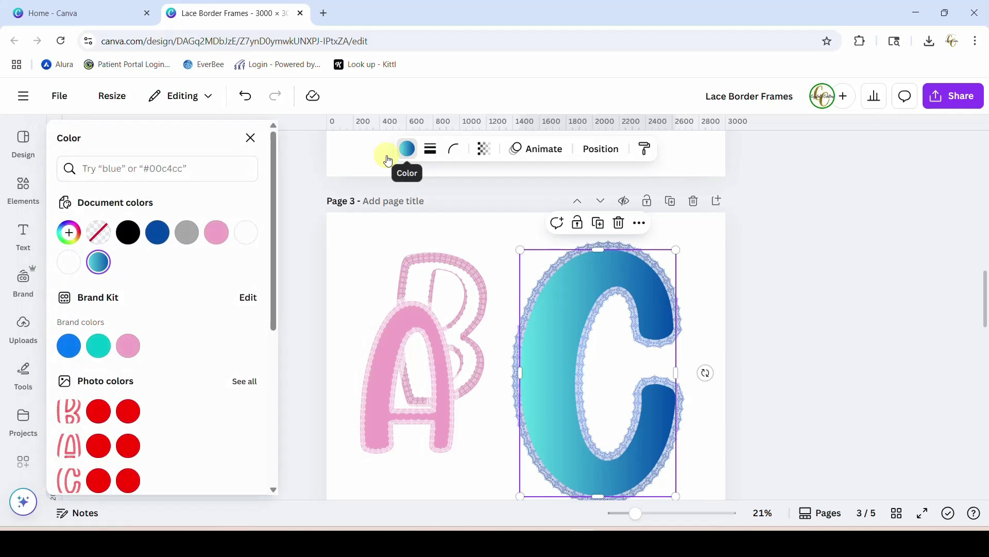
left_click(163, 239)
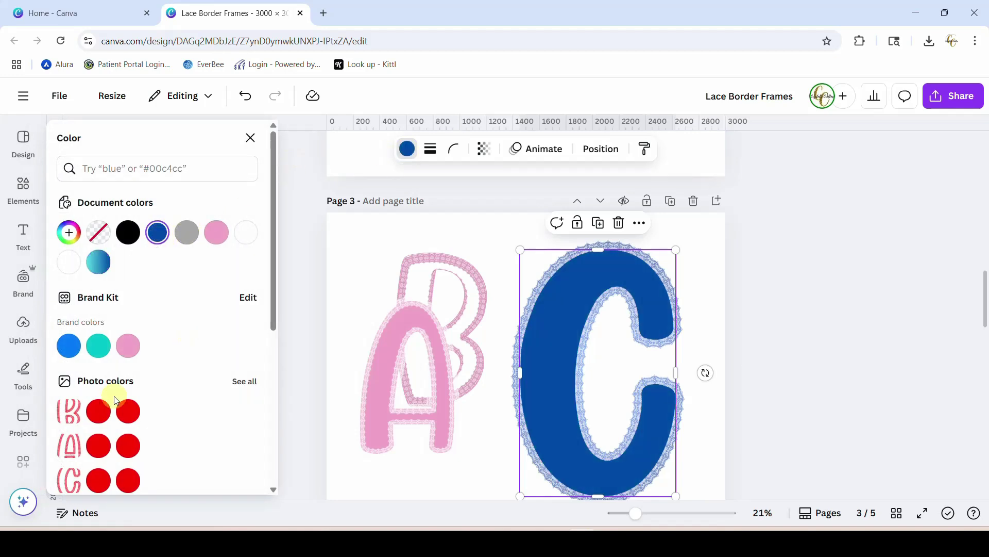
left_click(99, 261)
left_click(432, 151)
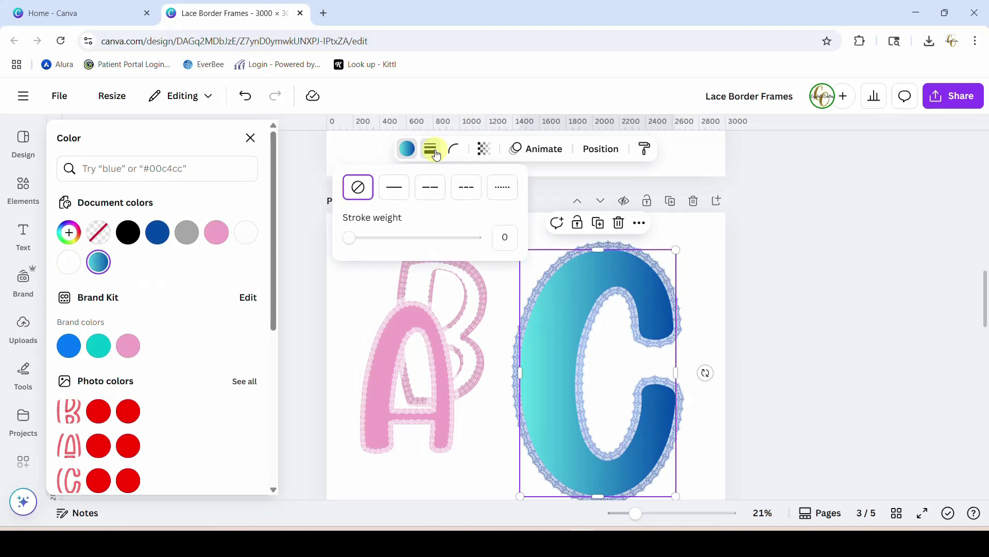
left_click(394, 187)
left_click(420, 152)
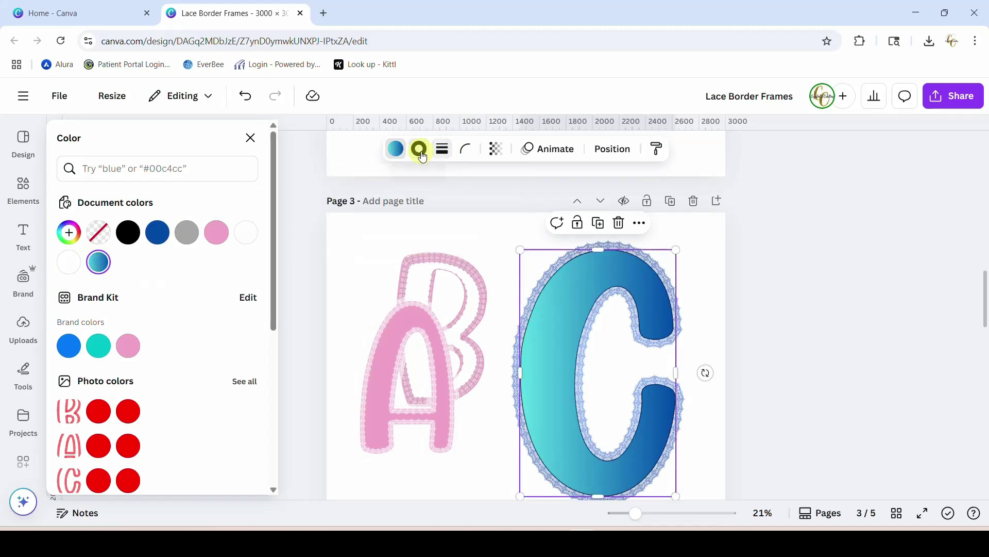
left_click(124, 238)
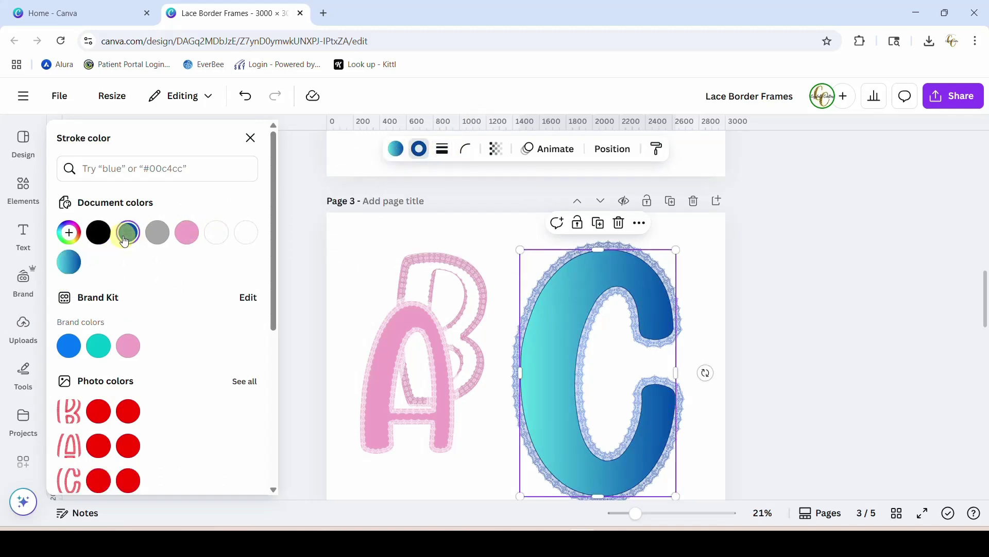
left_click(70, 264)
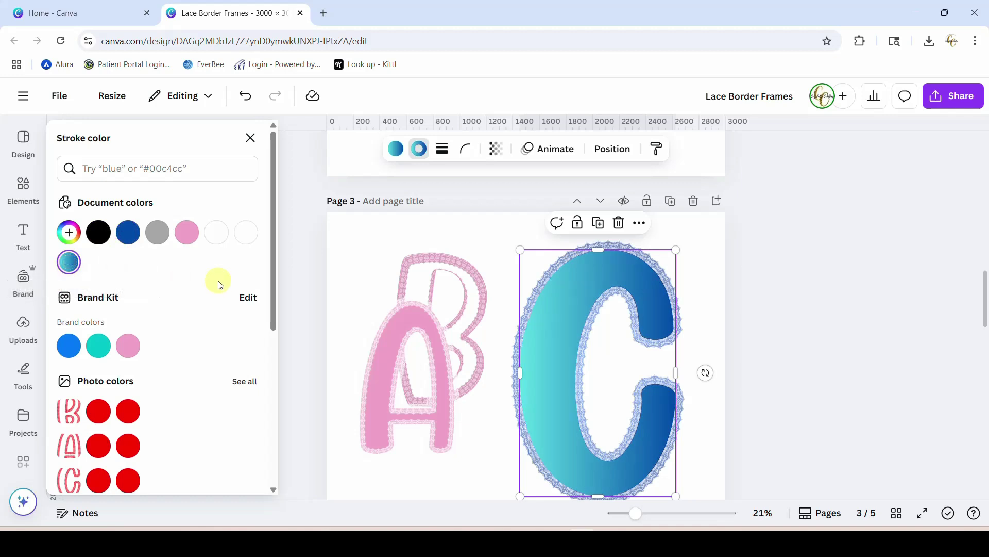
key("Escape")
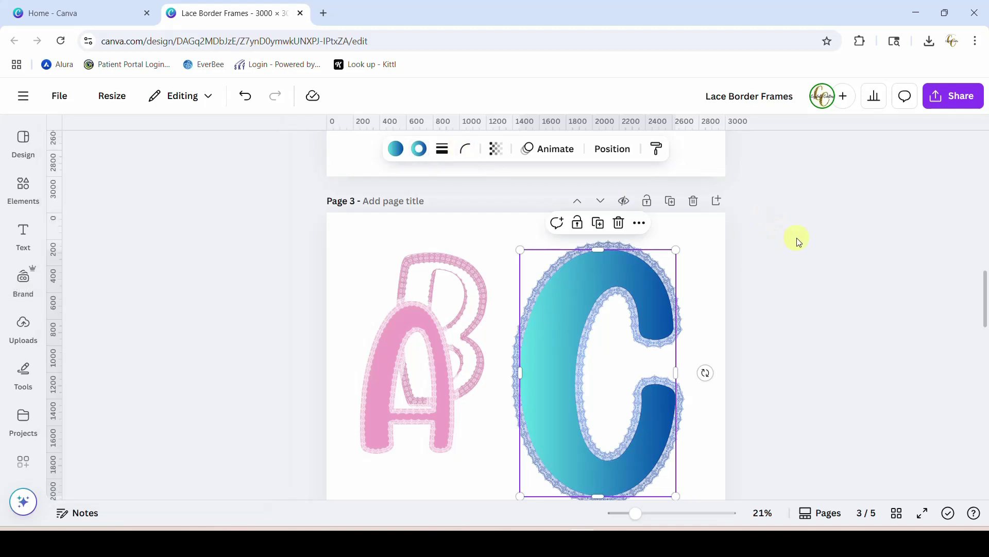
Deselect the C and return to page 1's sky-and-grass alphabet letters at 21% zoom
left_click(797, 237)
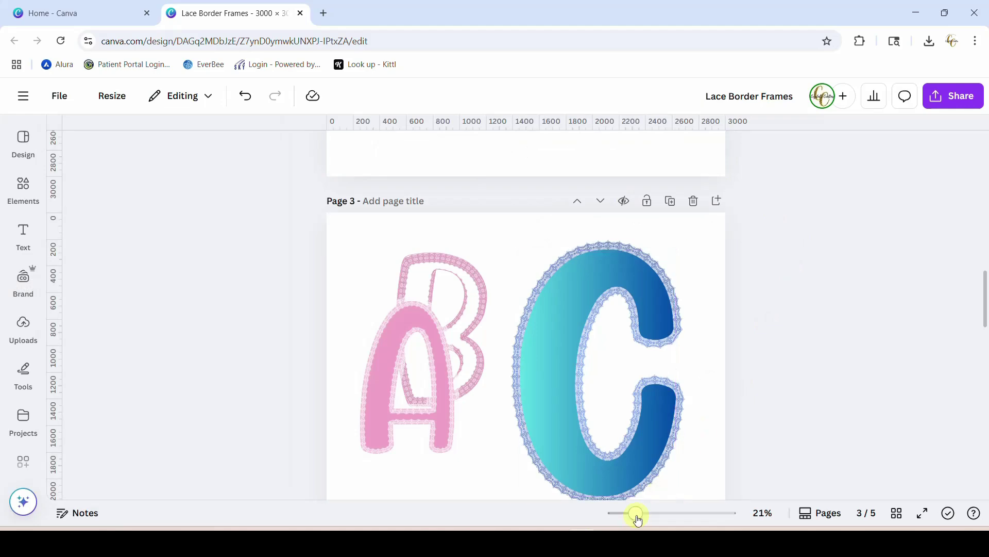
left_click_drag(636, 514, 659, 514)
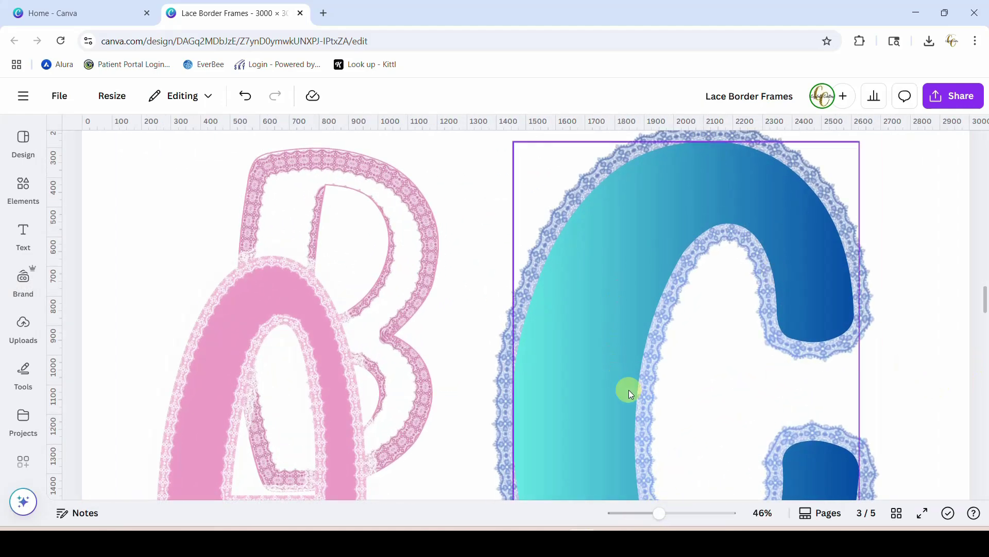
scroll(629, 390, "up", 1)
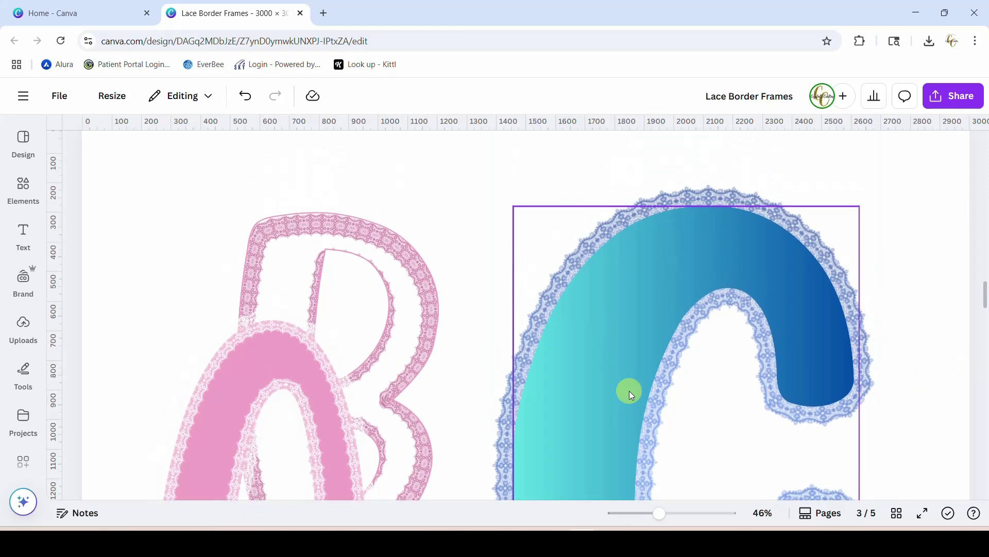
scroll(629, 391, "up", 5)
scroll(632, 395, "up", 10)
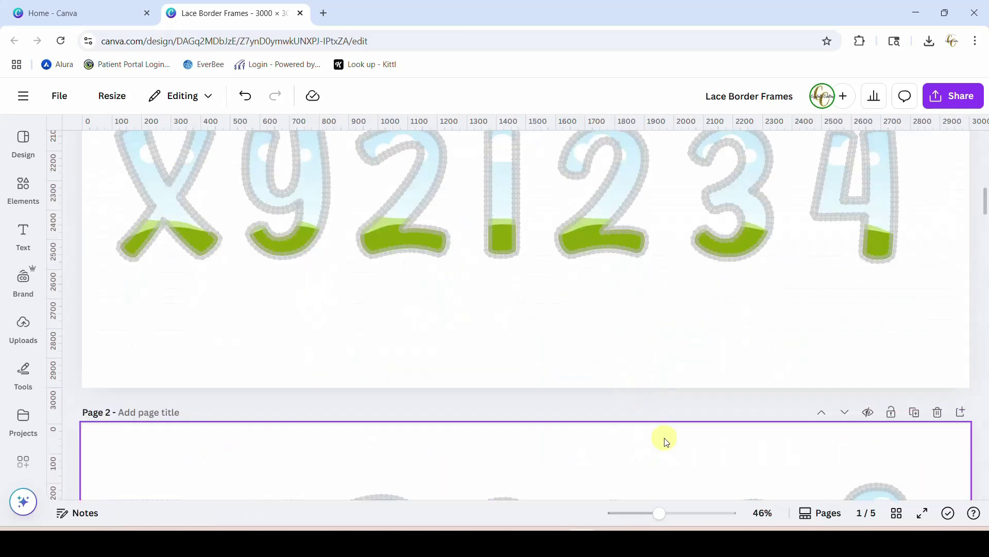
left_click_drag(659, 513, 637, 524)
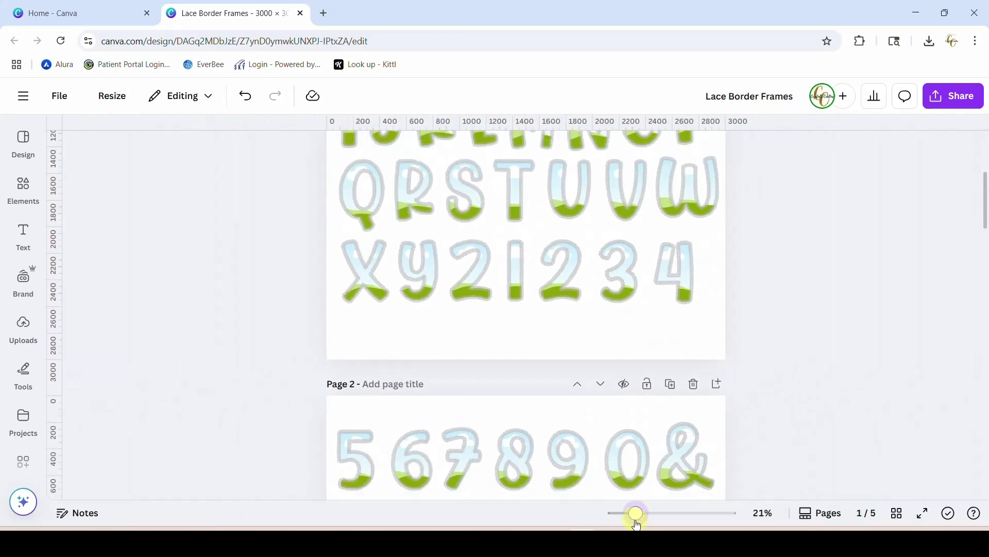
scroll(821, 341, "up", 4)
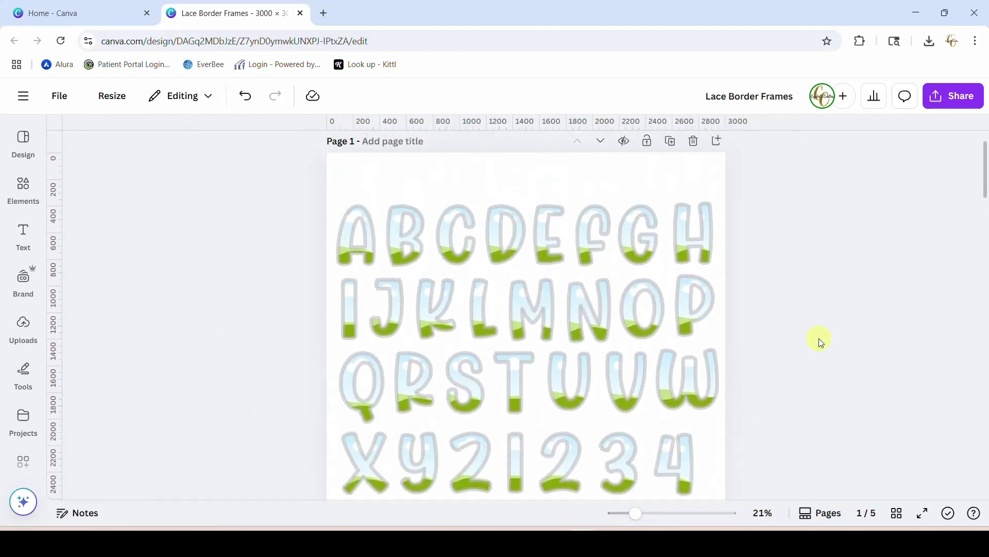
scroll(820, 341, "up", 1)
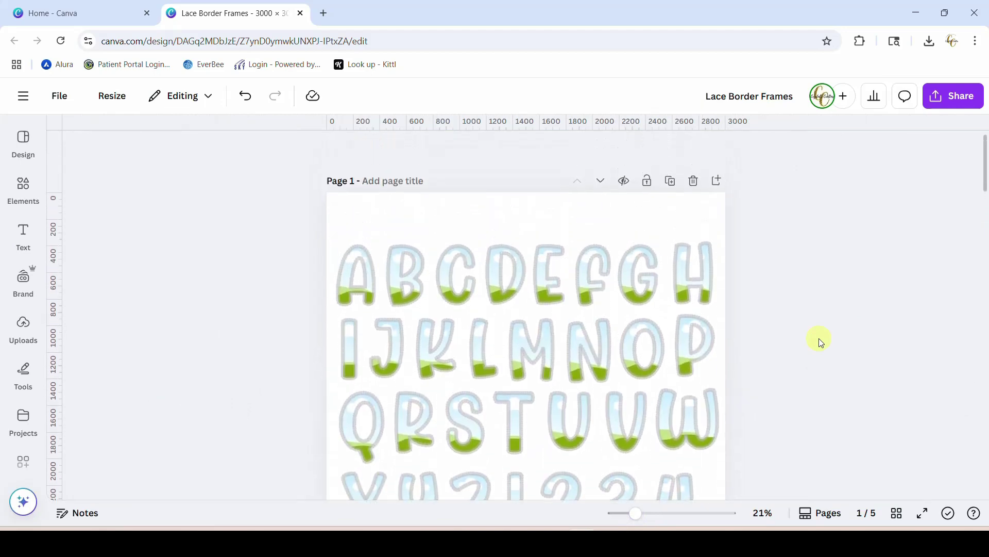